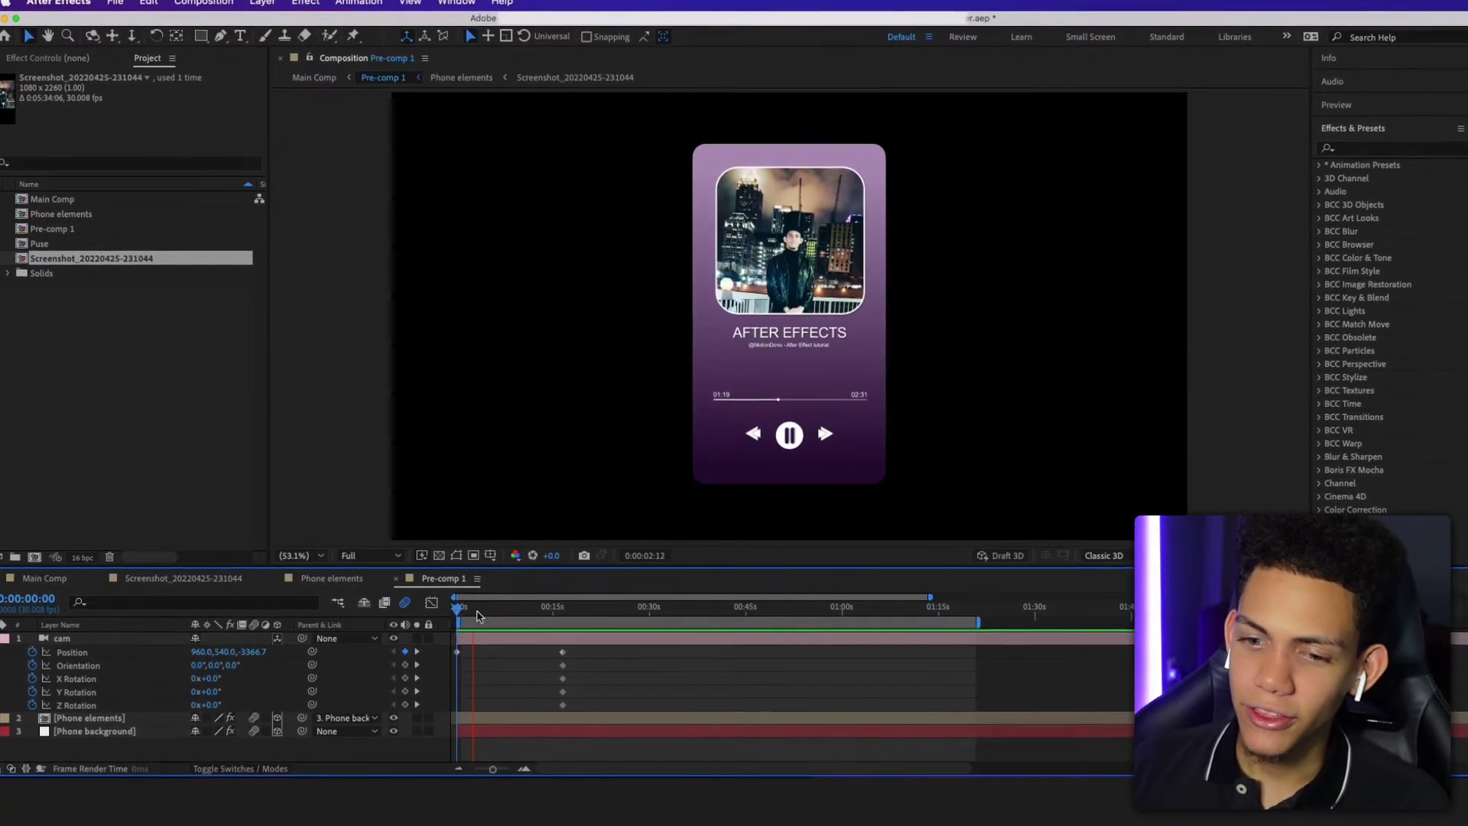
- Preview the camera animation, then purge All Memory & Disk Cache, confirming the 93.1 GB deletion
{"action": "key", "text": "space"}
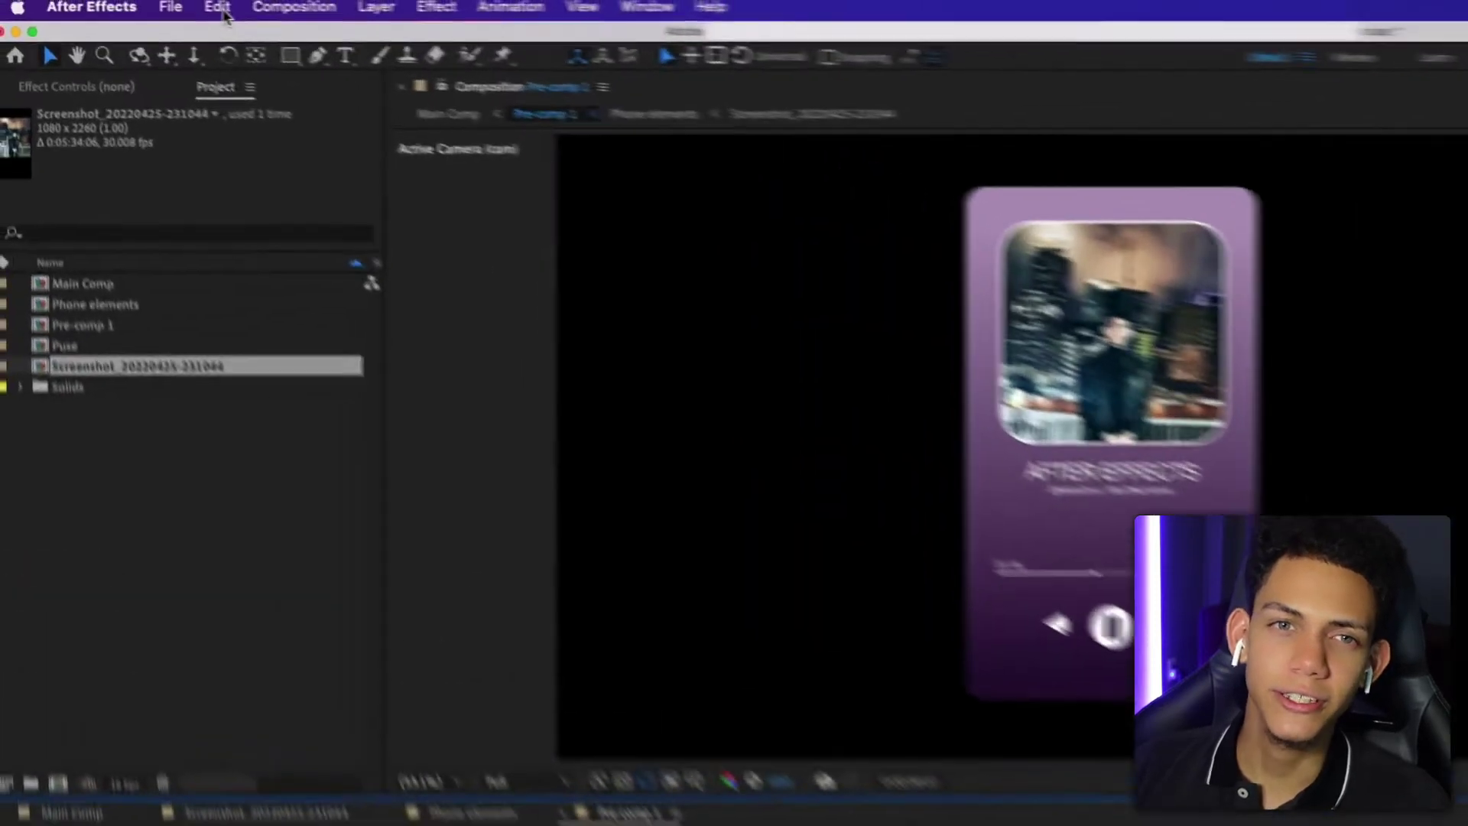
{"action": "left_click", "coordinate": [256, 11]}
{"action": "mouse_move", "coordinate": [261, 564]}
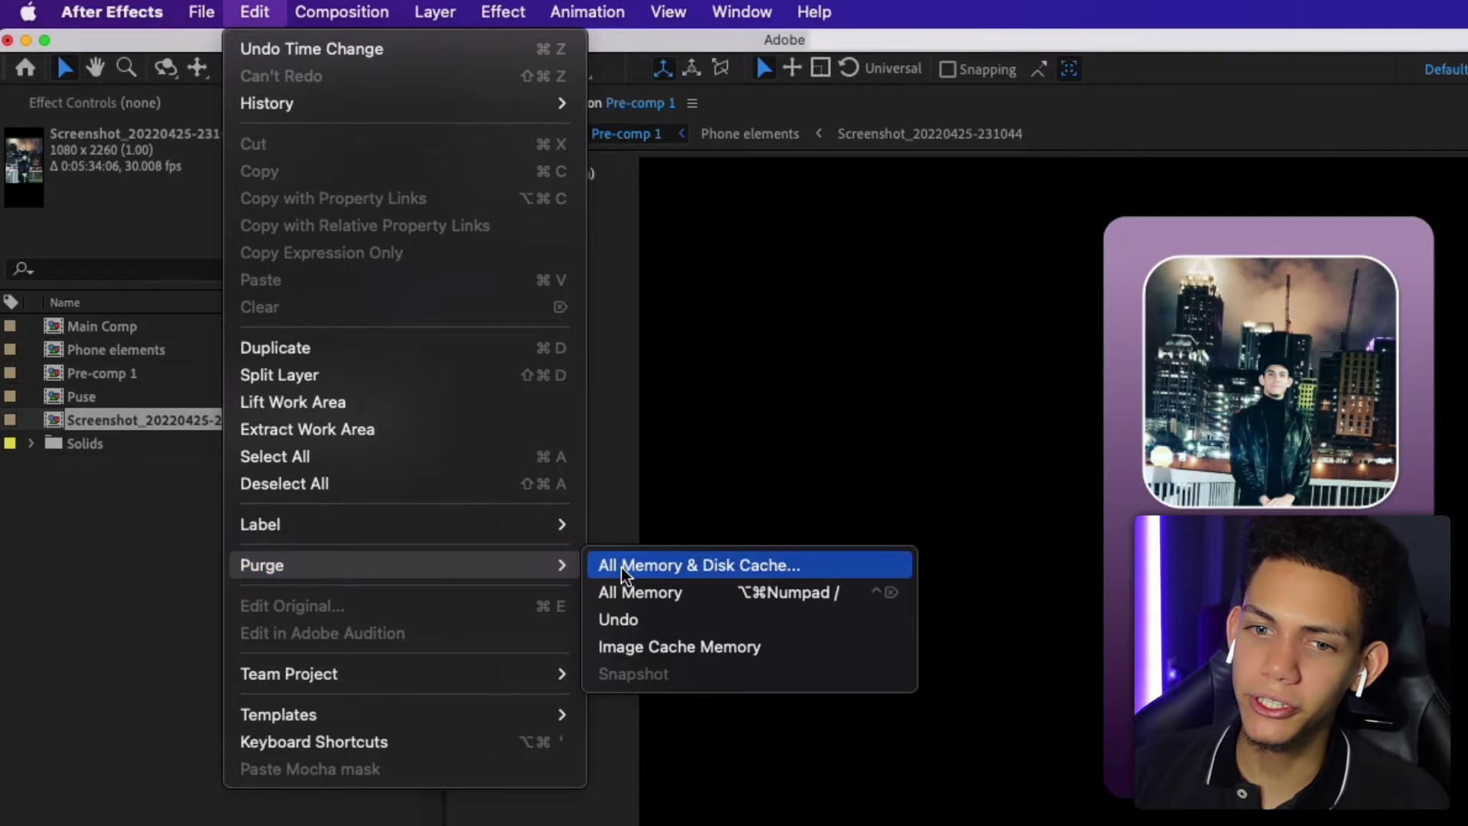
{"action": "left_click", "coordinate": [655, 572]}
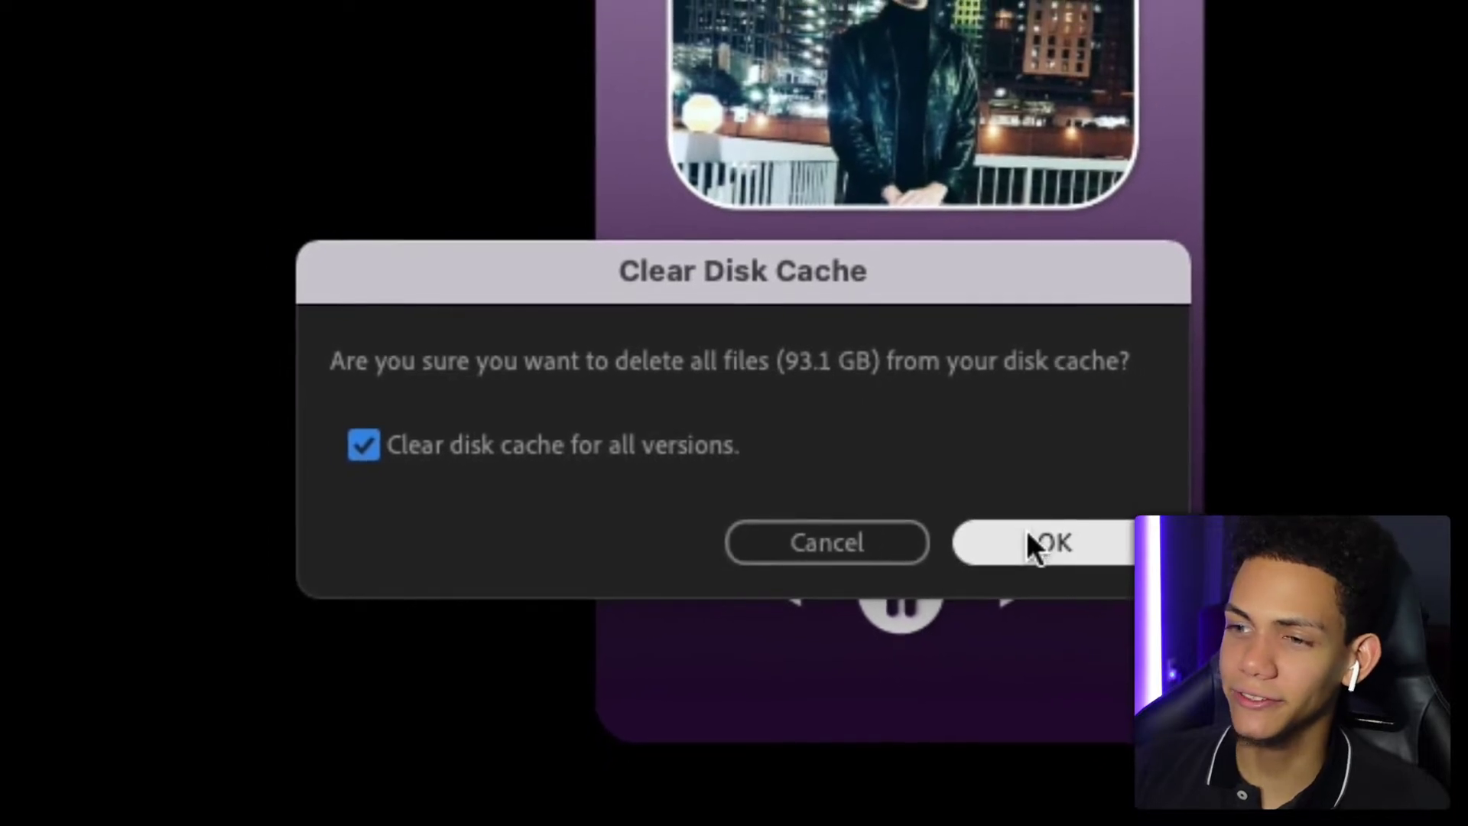
{"action": "left_click", "coordinate": [1026, 540]}
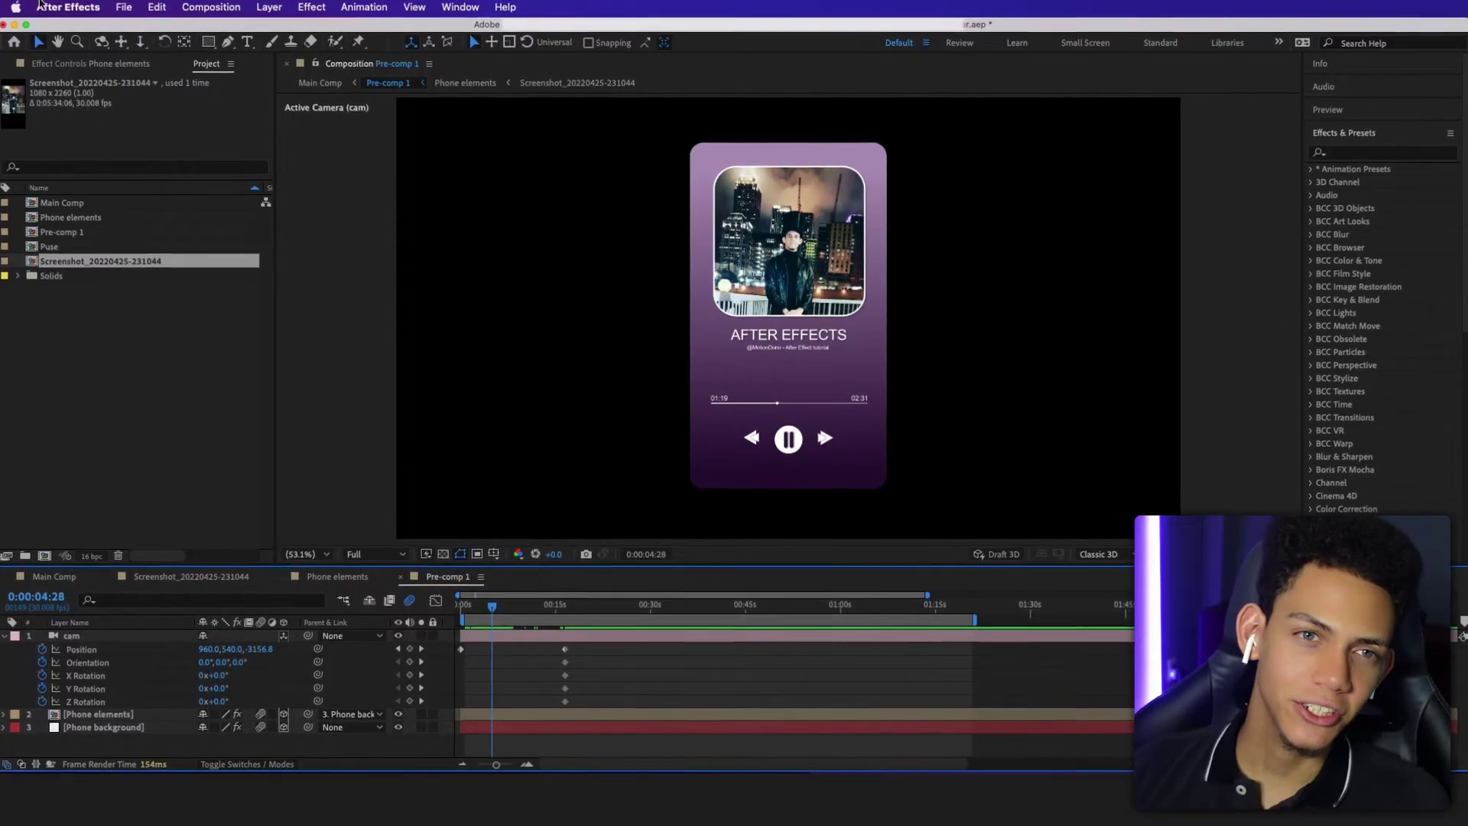
- In Memory & Performance preferences, lower RAM reserved for other applications to 31 GB
{"action": "left_click", "coordinate": [58, 7]}
{"action": "mouse_move", "coordinate": [69, 59]}
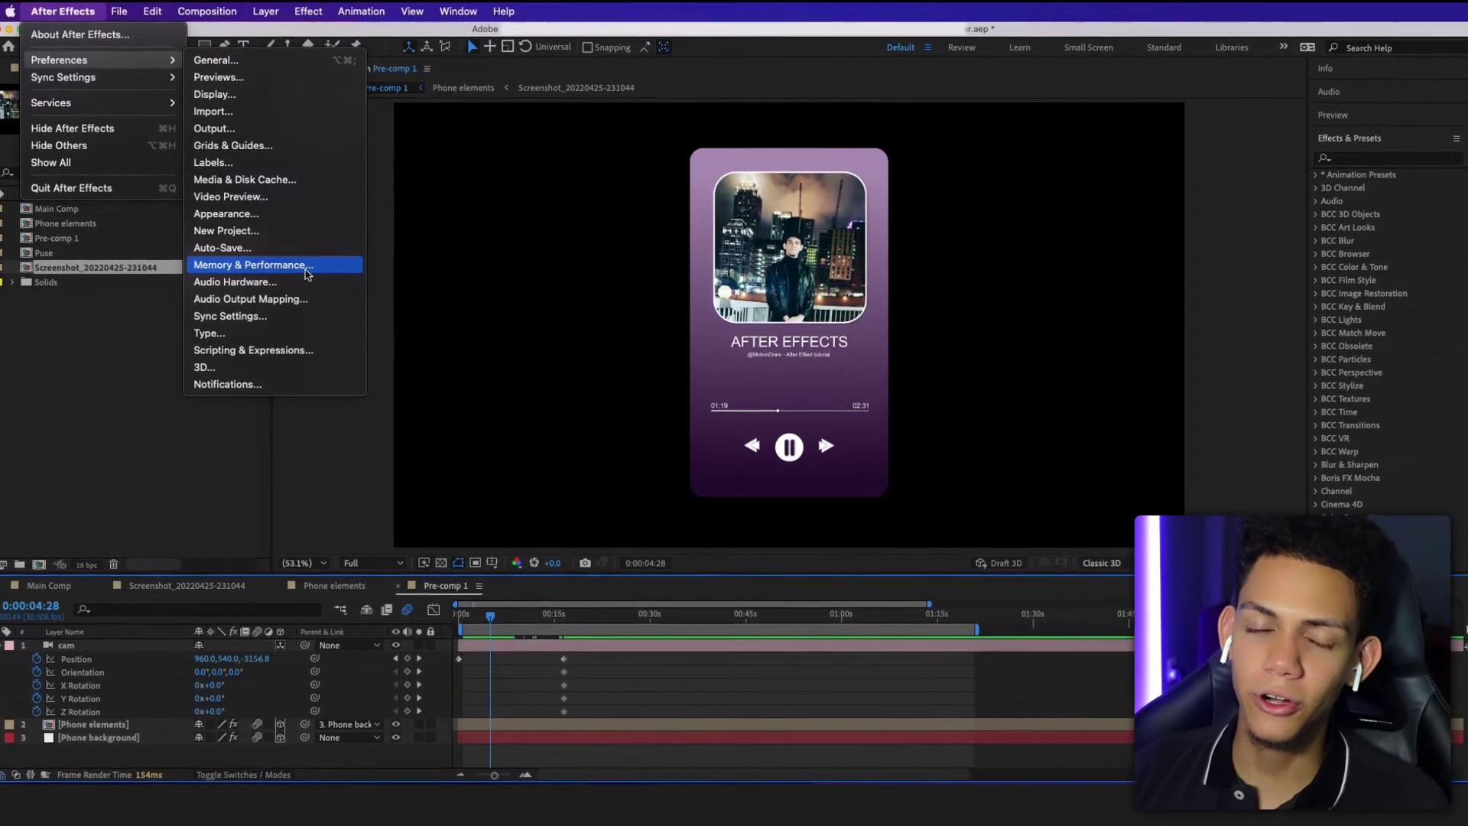
{"action": "left_click", "coordinate": [305, 265]}
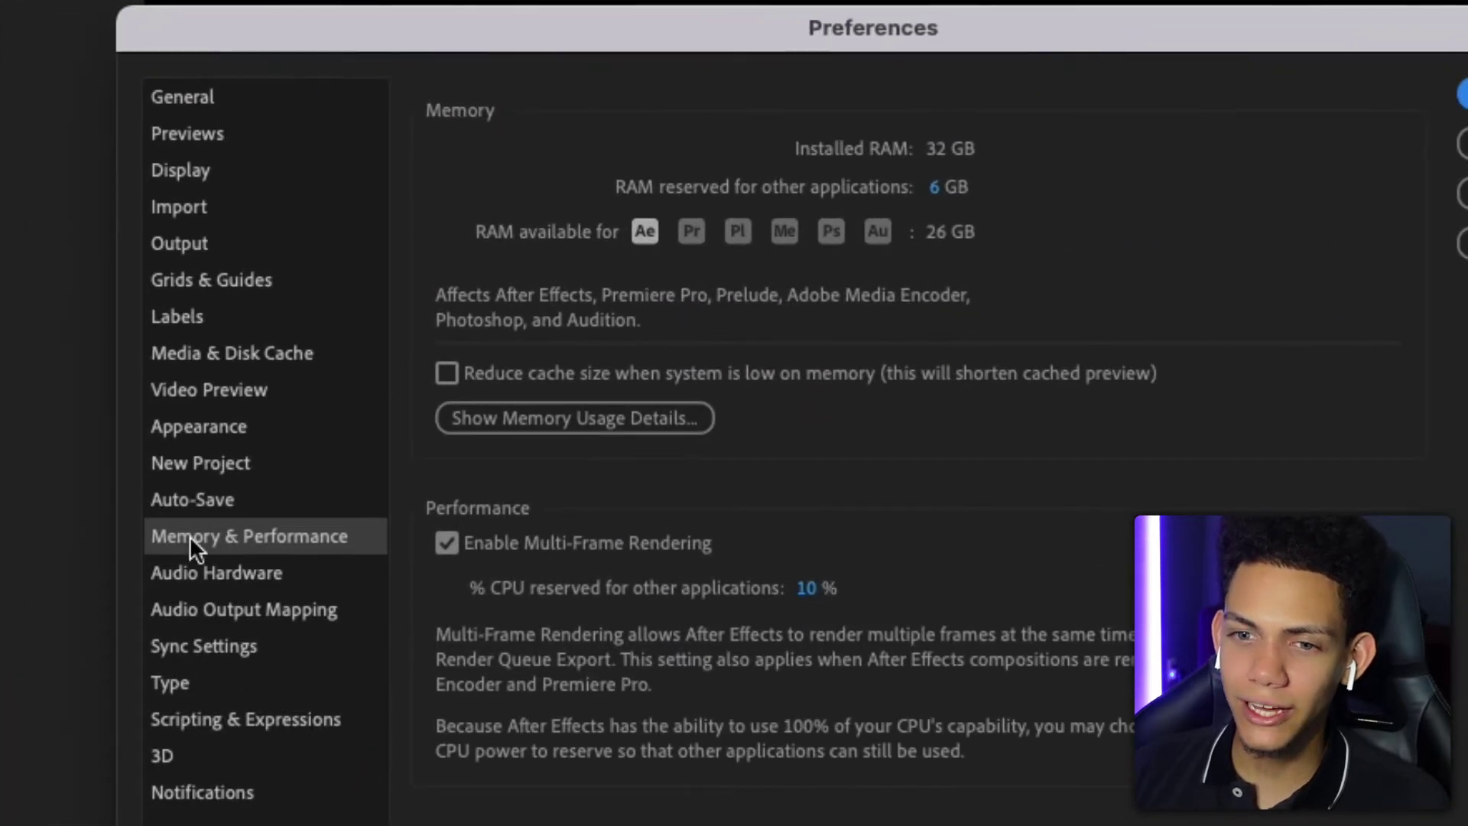
{"action": "left_click", "coordinate": [261, 537]}
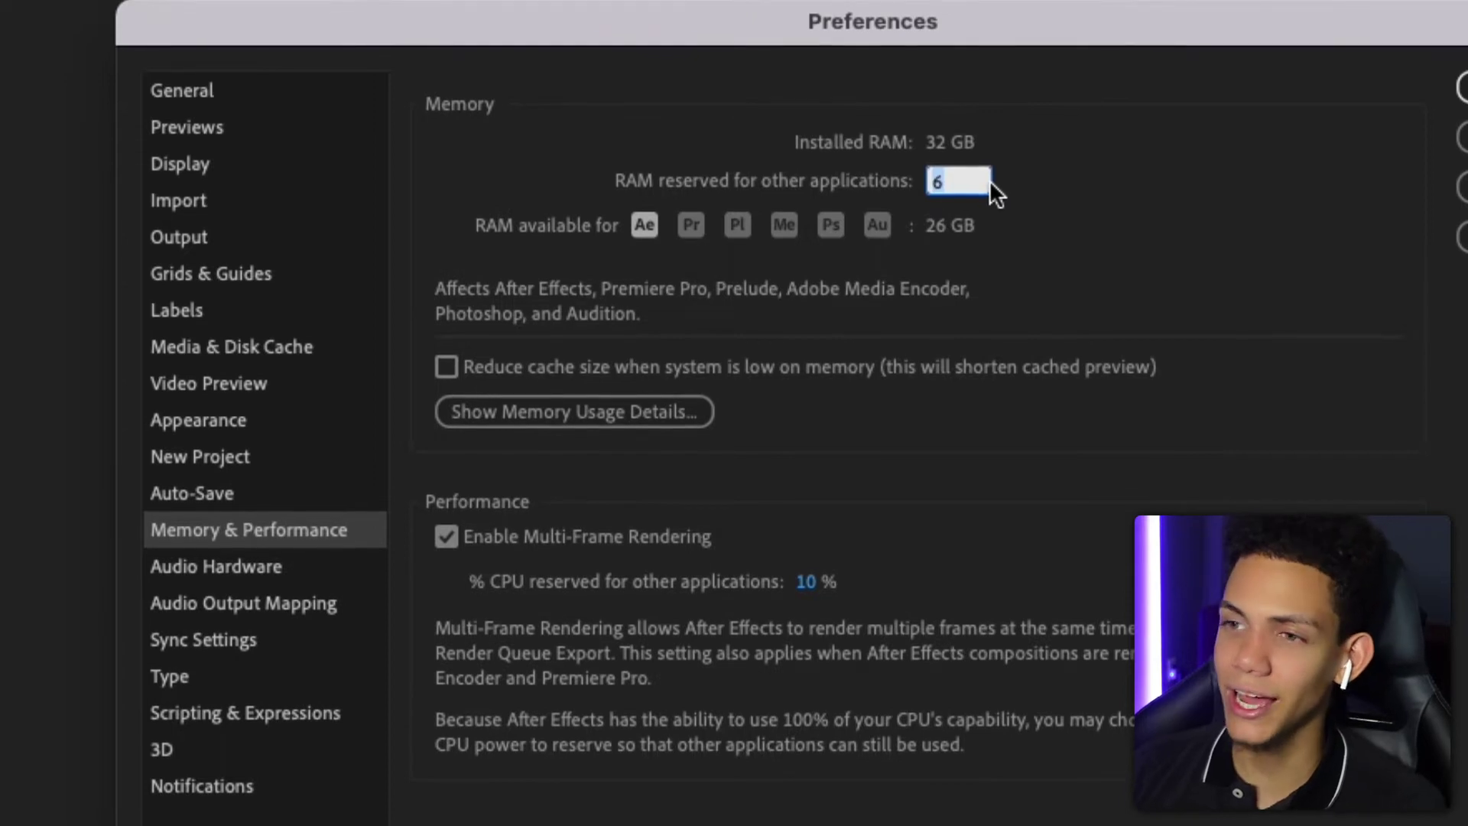
{"action": "type", "text": "3"}
{"action": "key", "text": "Return"}
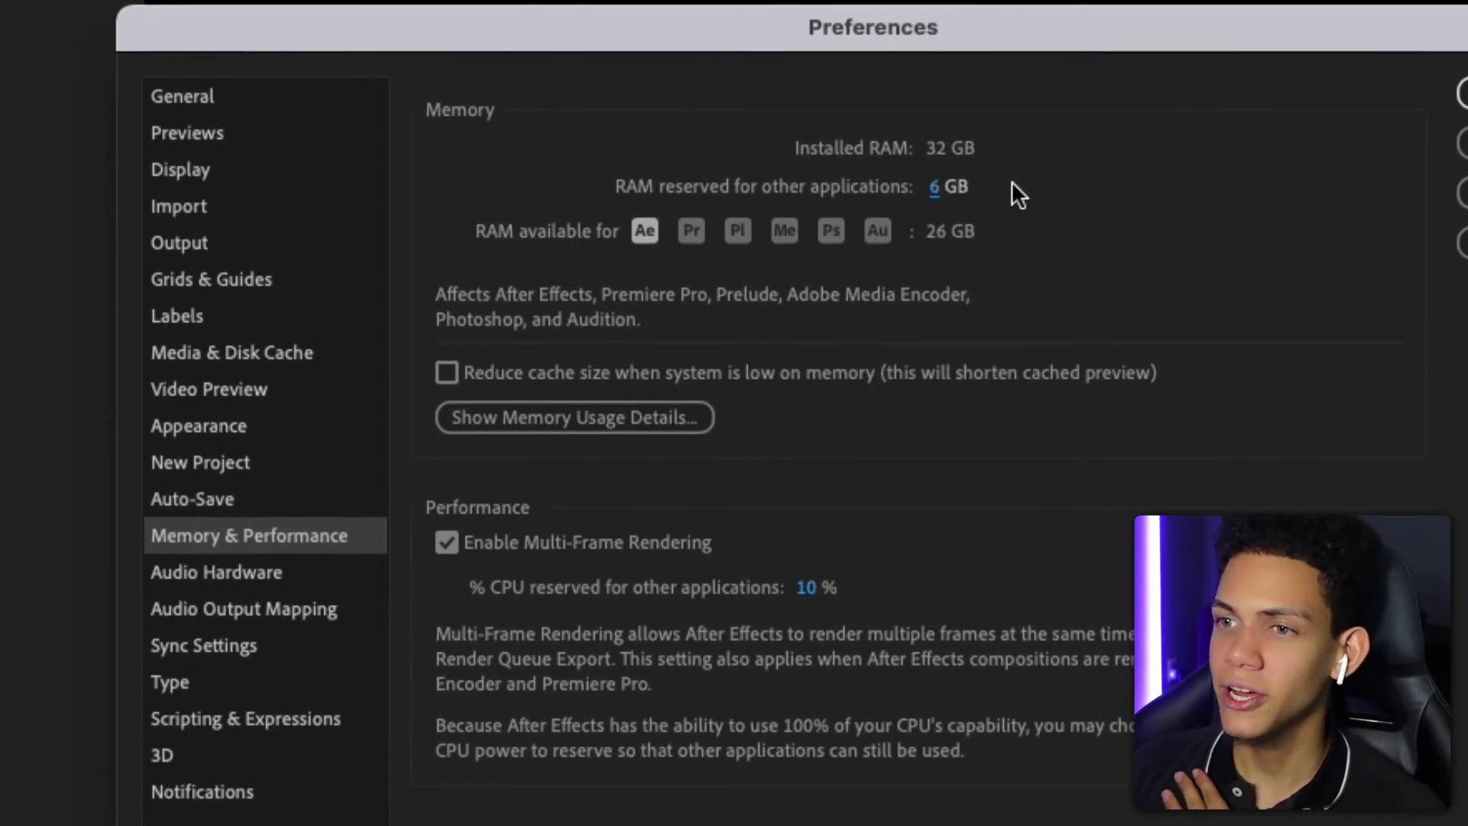
{"action": "left_click", "coordinate": [956, 188]}
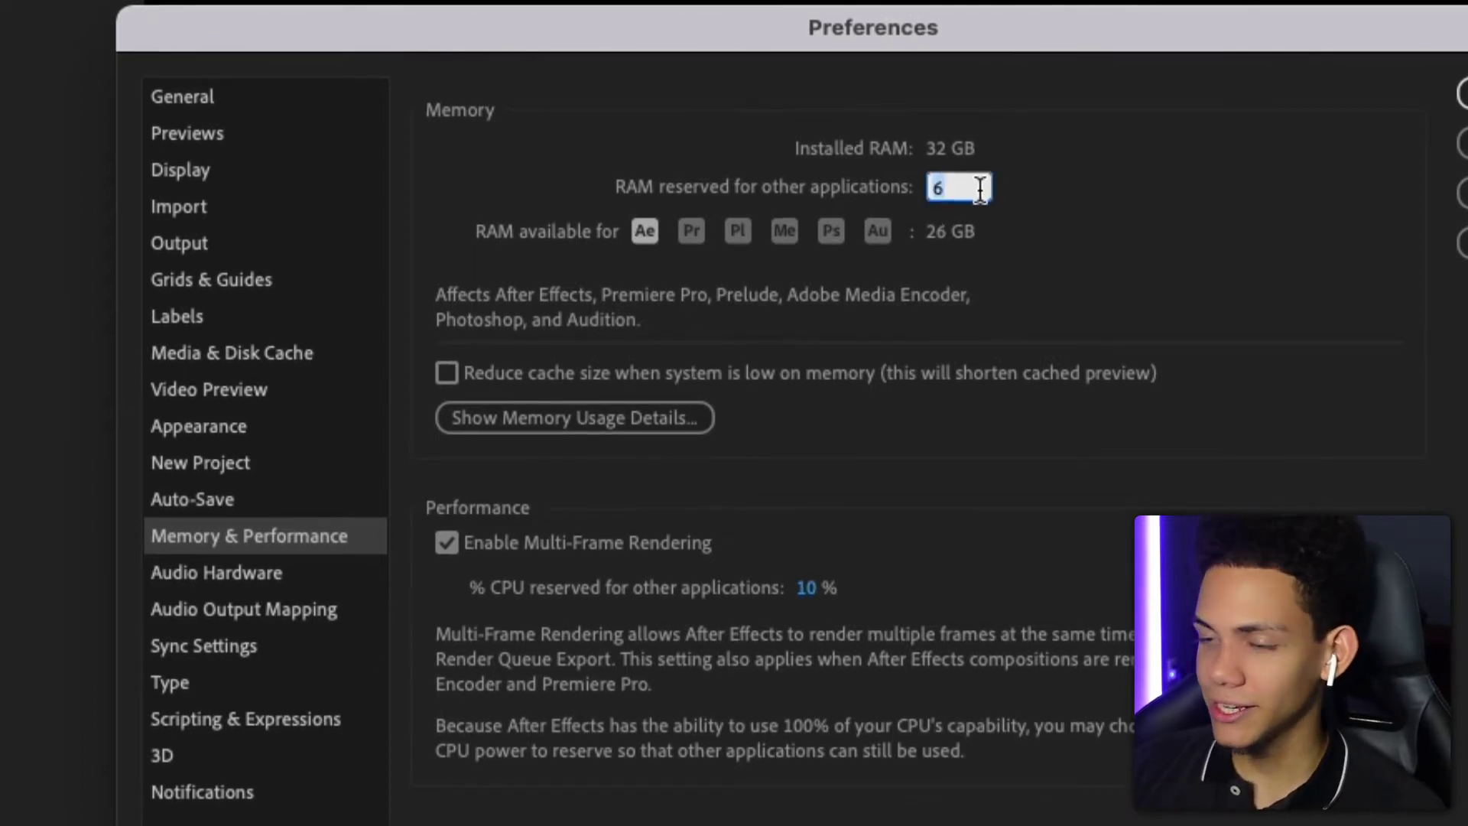
{"action": "type", "text": "31"}
- Commit the reservation, reopen Memory & Performance, and reserve 3 GB for other applications
{"action": "key", "text": "Return"}
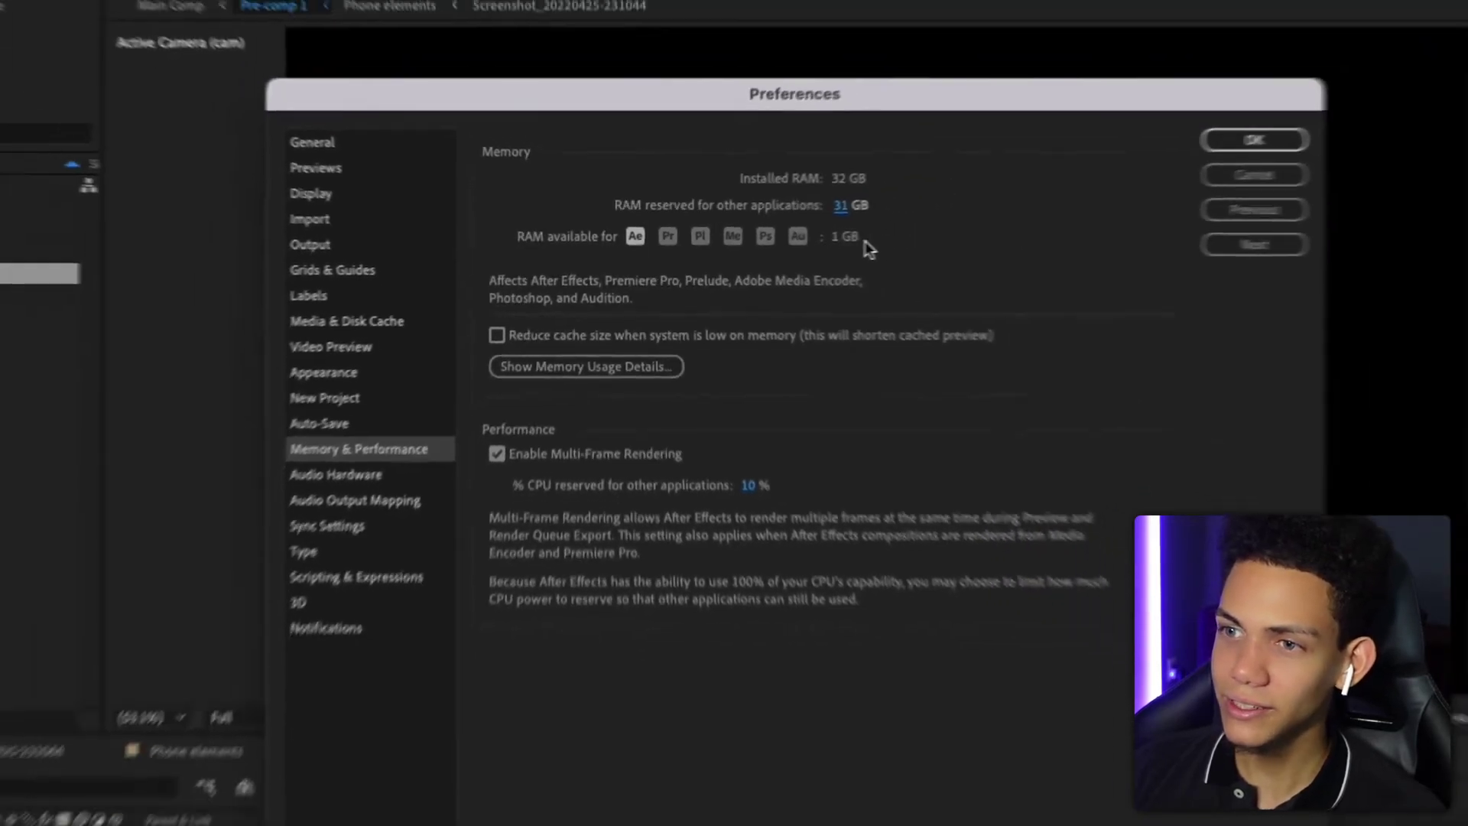
{"action": "key", "text": "Return"}
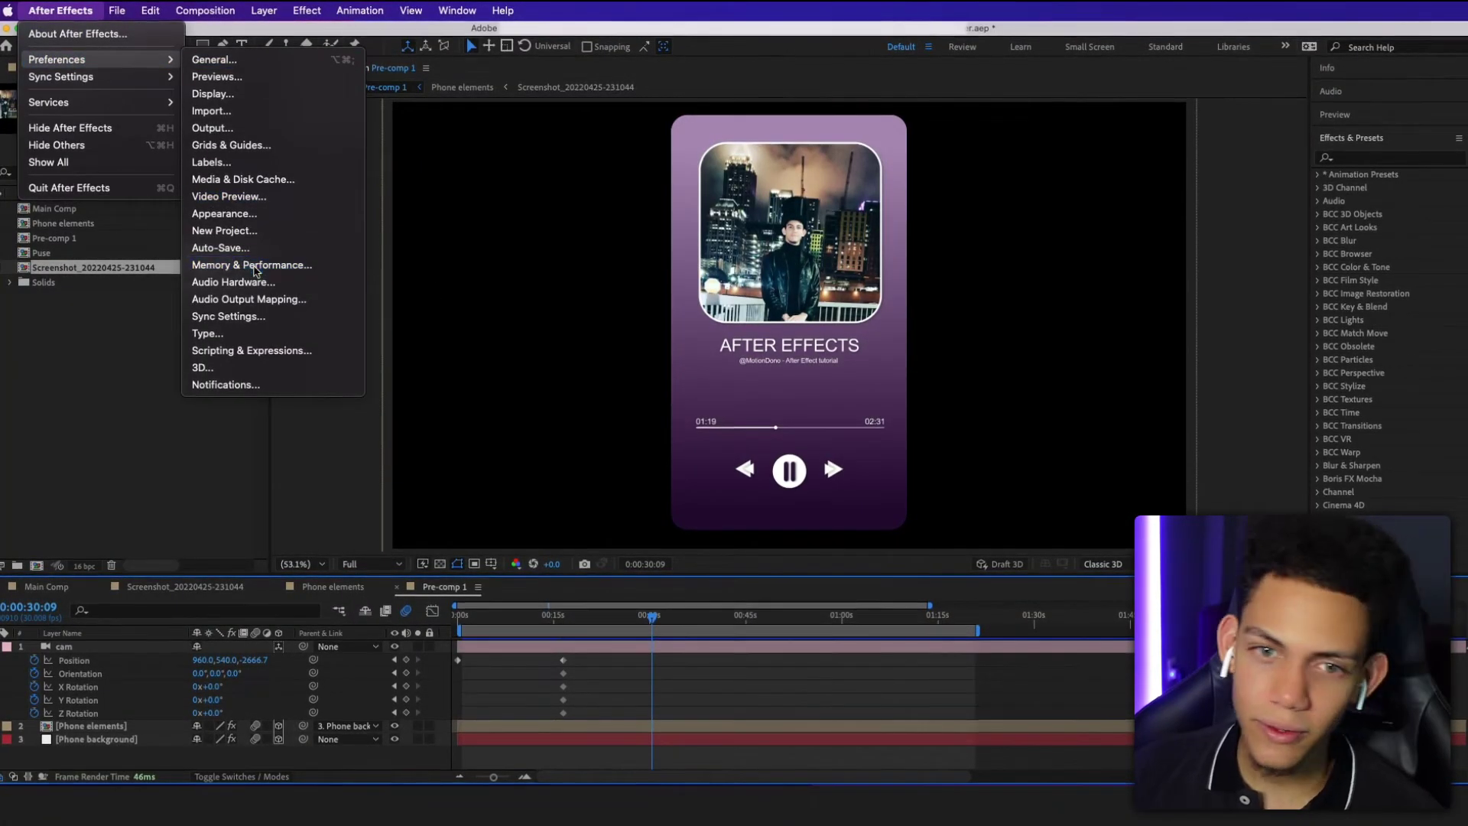
{"action": "left_click", "coordinate": [287, 276]}
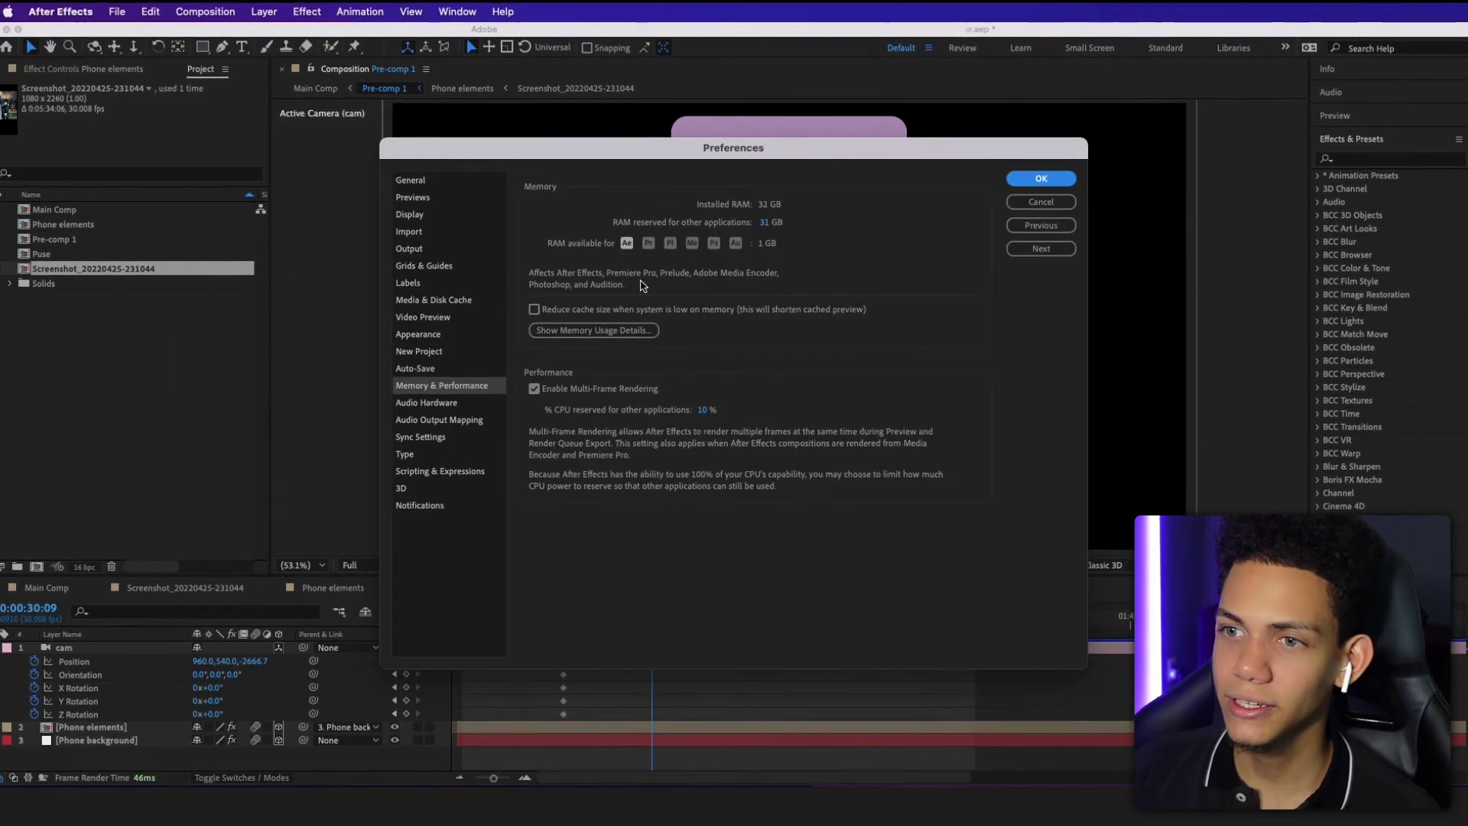
{"action": "type", "text": "3"}
{"action": "key", "text": "Return"}
{"action": "key", "text": "Return"}
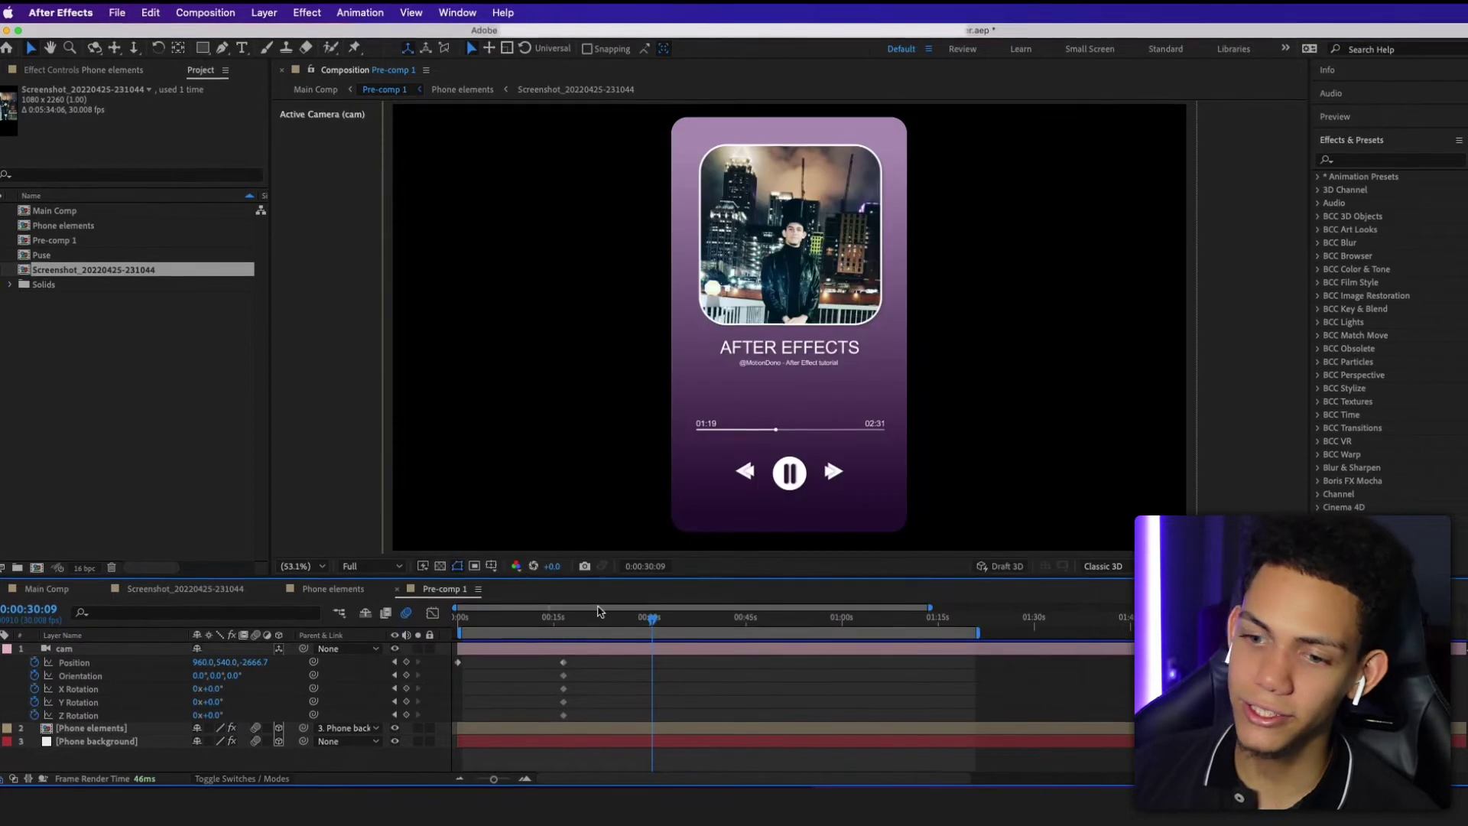
- Scrub the camera animation and open the Phone elements composition
{"action": "left_click_drag", "start_coordinate": [562, 627], "coordinate": [677, 631]}
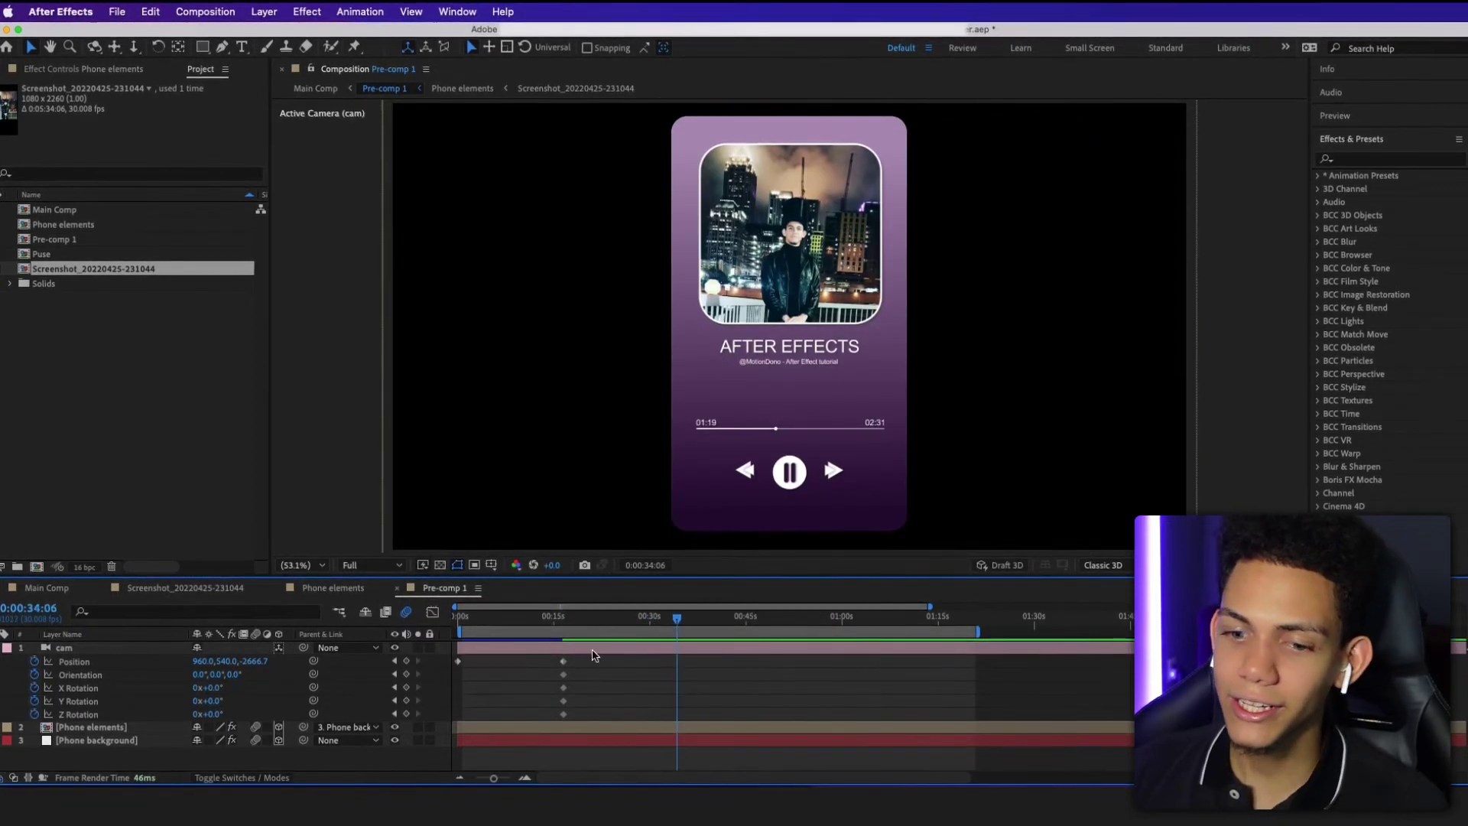
{"action": "double_click", "coordinate": [489, 728]}
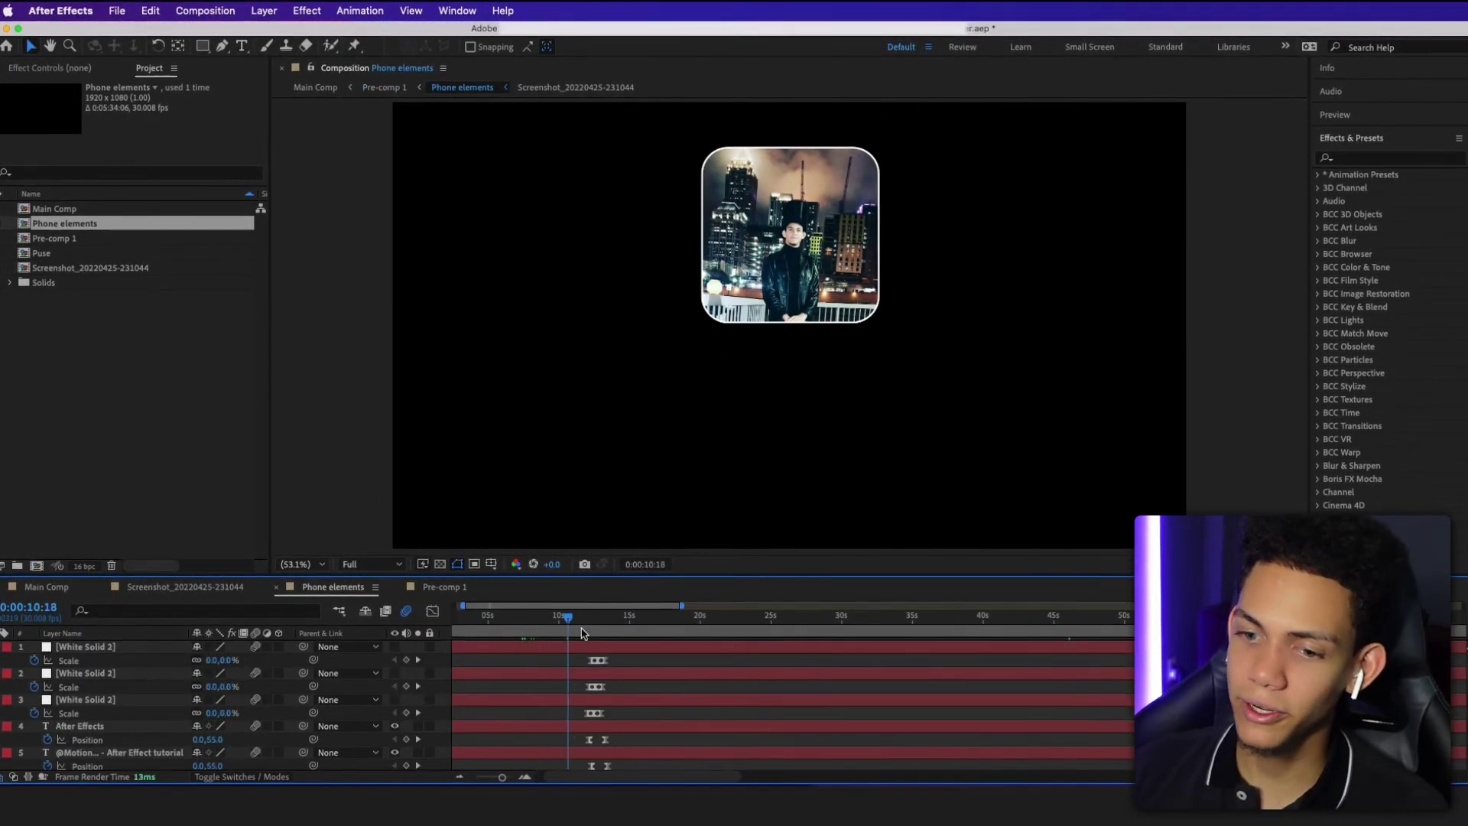
{"action": "left_click_drag", "start_coordinate": [863, 626], "coordinate": [716, 626]}
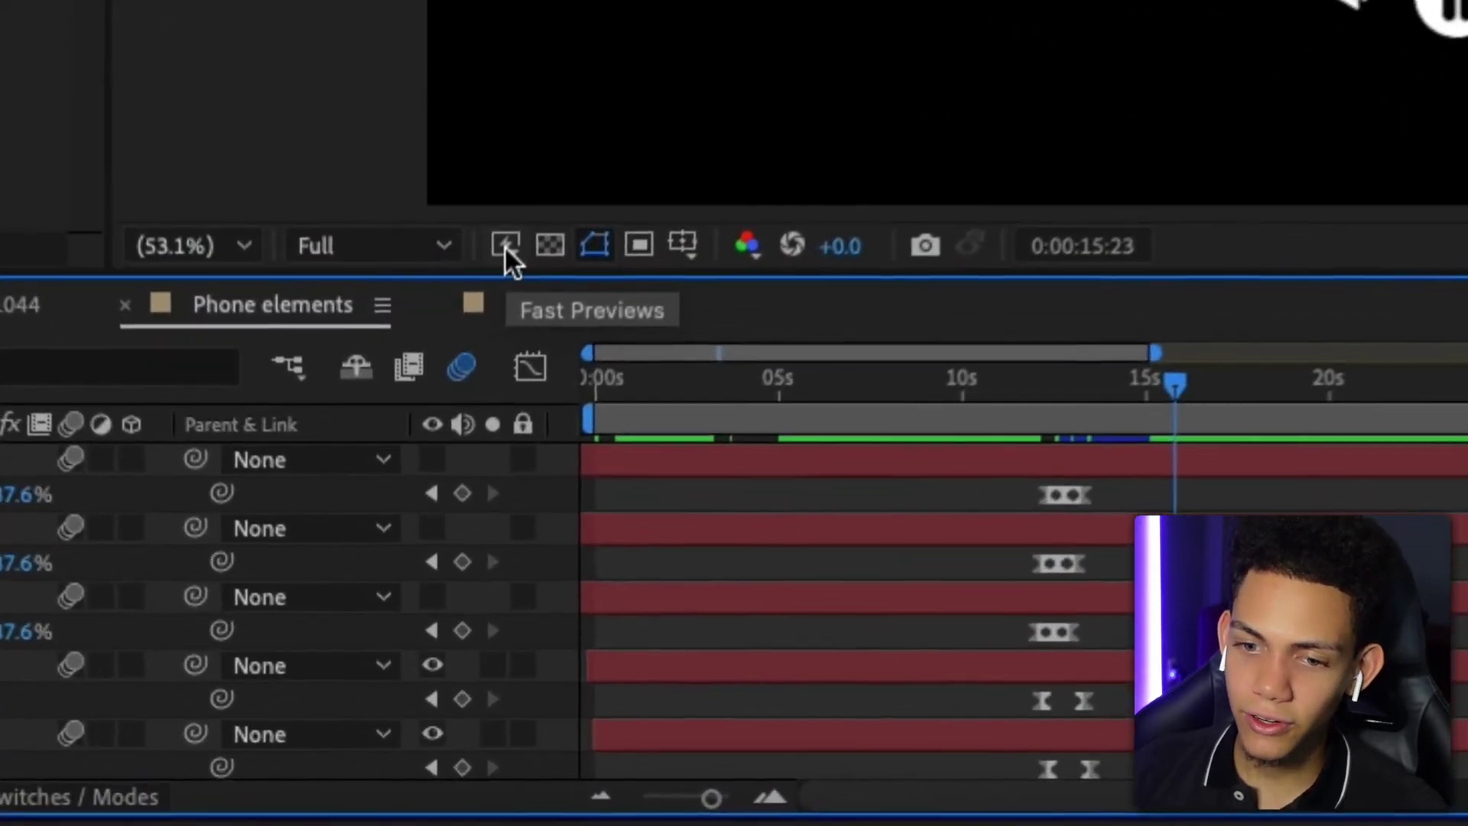
- Set Fast Previews to Adaptive Resolution and scrub frames around ten to twelve seconds
{"action": "left_click", "coordinate": [515, 205]}
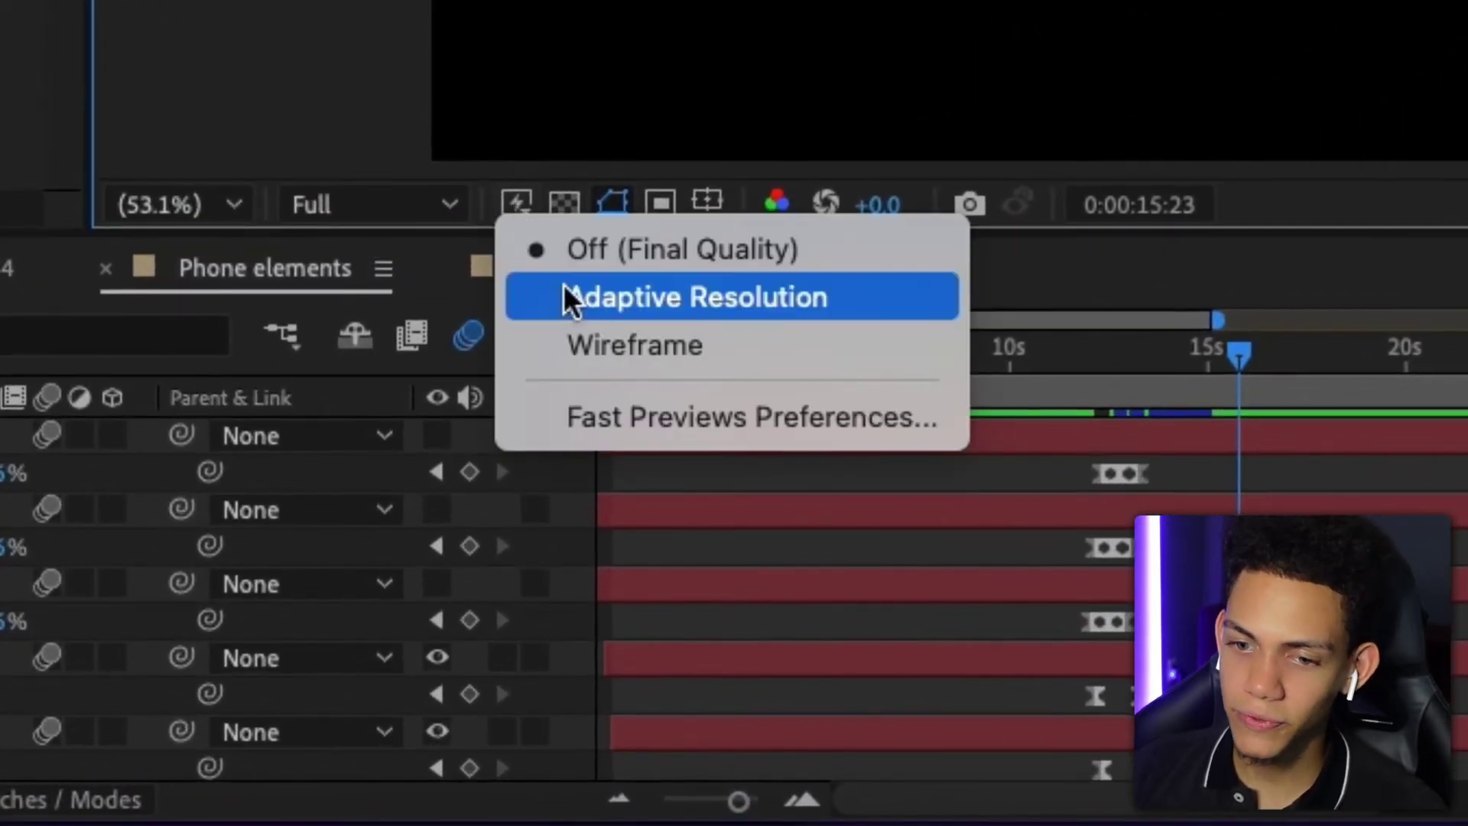
{"action": "left_click", "coordinate": [624, 307]}
{"action": "left_click_drag", "start_coordinate": [636, 452], "coordinate": [706, 670]}
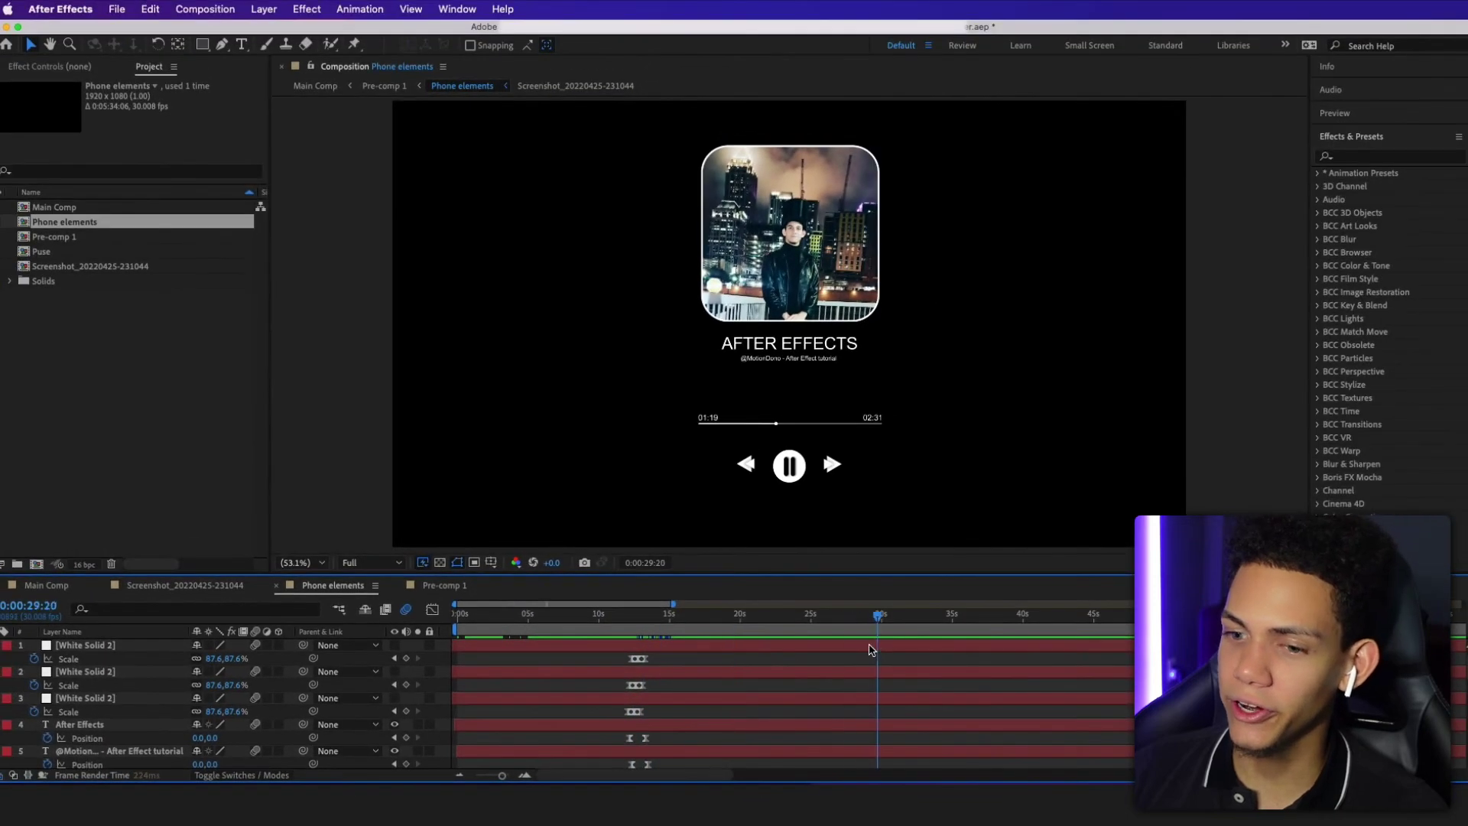
{"action": "left_click_drag", "start_coordinate": [573, 655], "coordinate": [623, 674]}
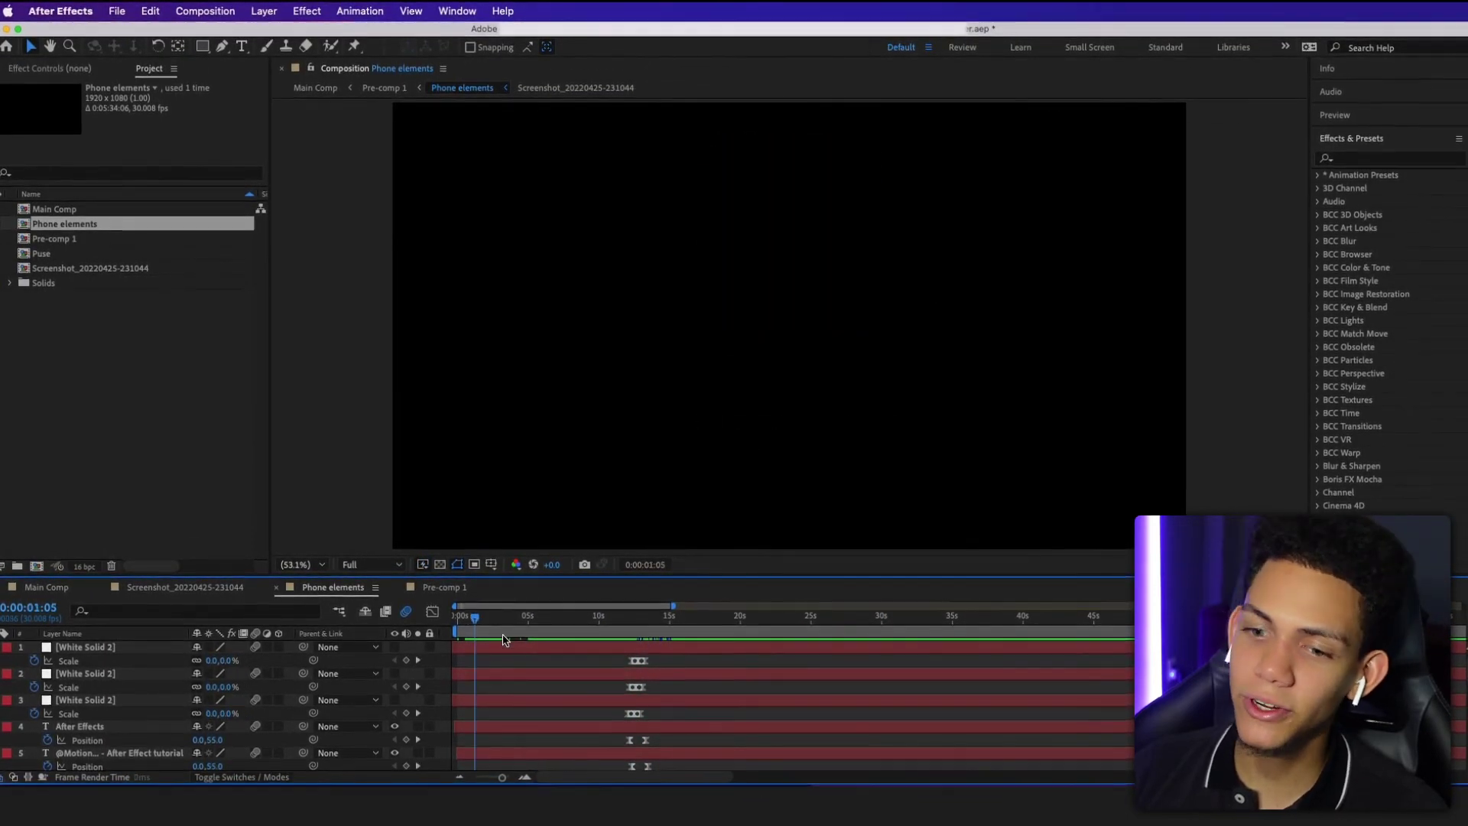
{"action": "left_click_drag", "start_coordinate": [648, 637], "coordinate": [735, 665]}
- At about 19 seconds, hide the transparency grid and compare Quarter and Full resolution while scrubbing
{"action": "left_click", "coordinate": [440, 567]}
{"action": "left_click", "coordinate": [422, 567]}
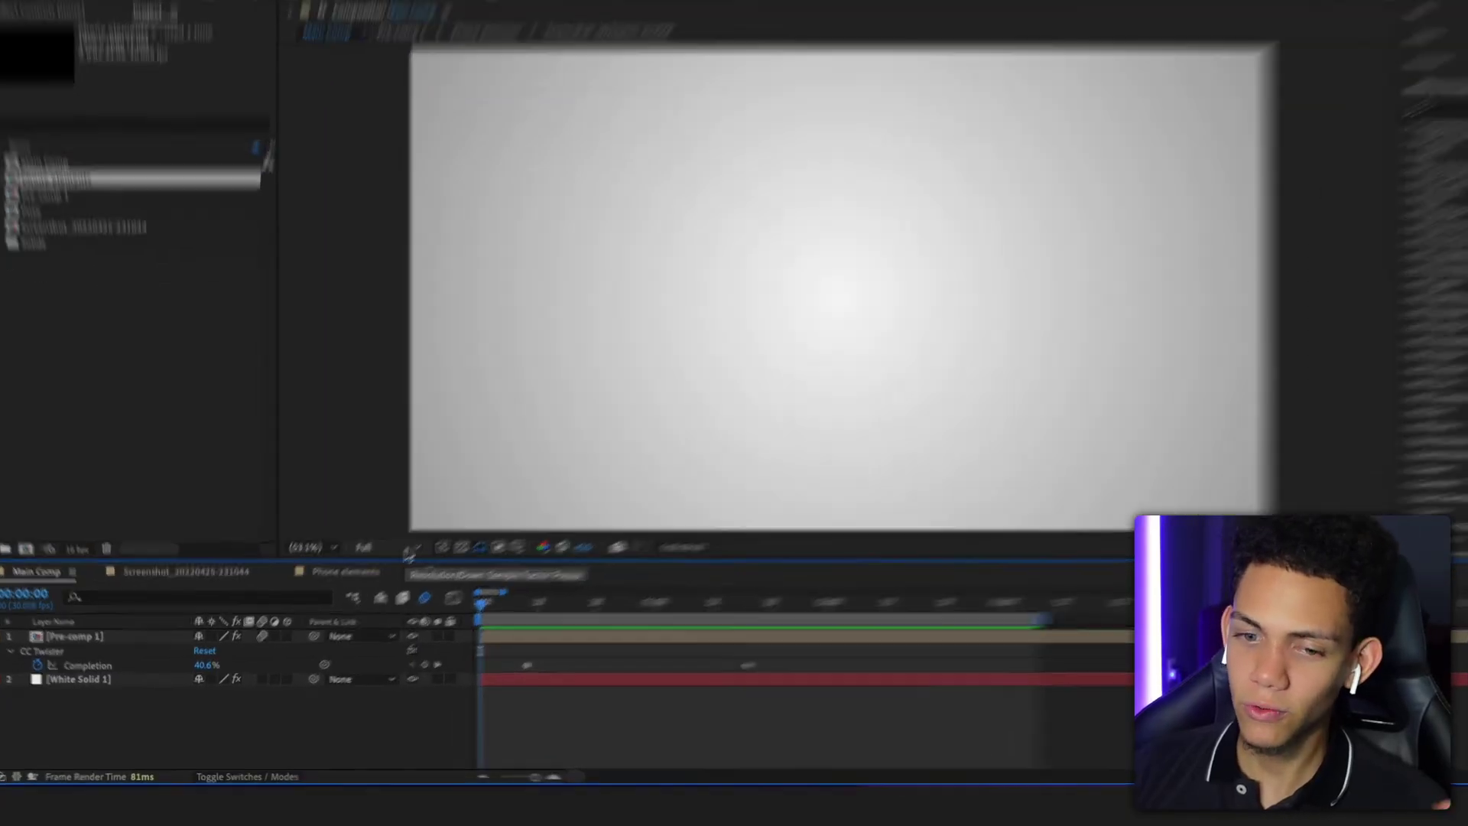
{"action": "left_click", "coordinate": [395, 562]}
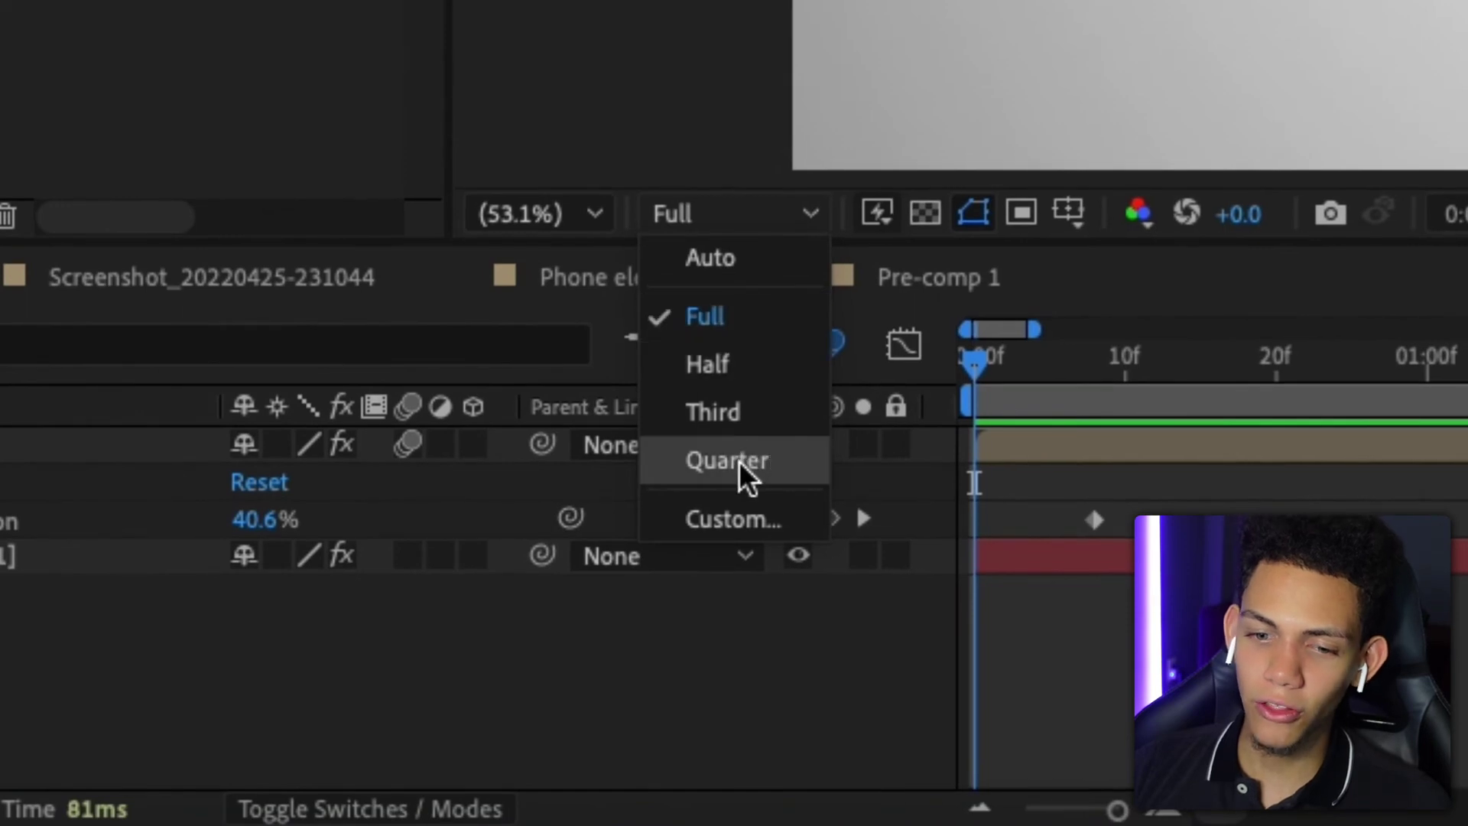
{"action": "left_click", "coordinate": [725, 479]}
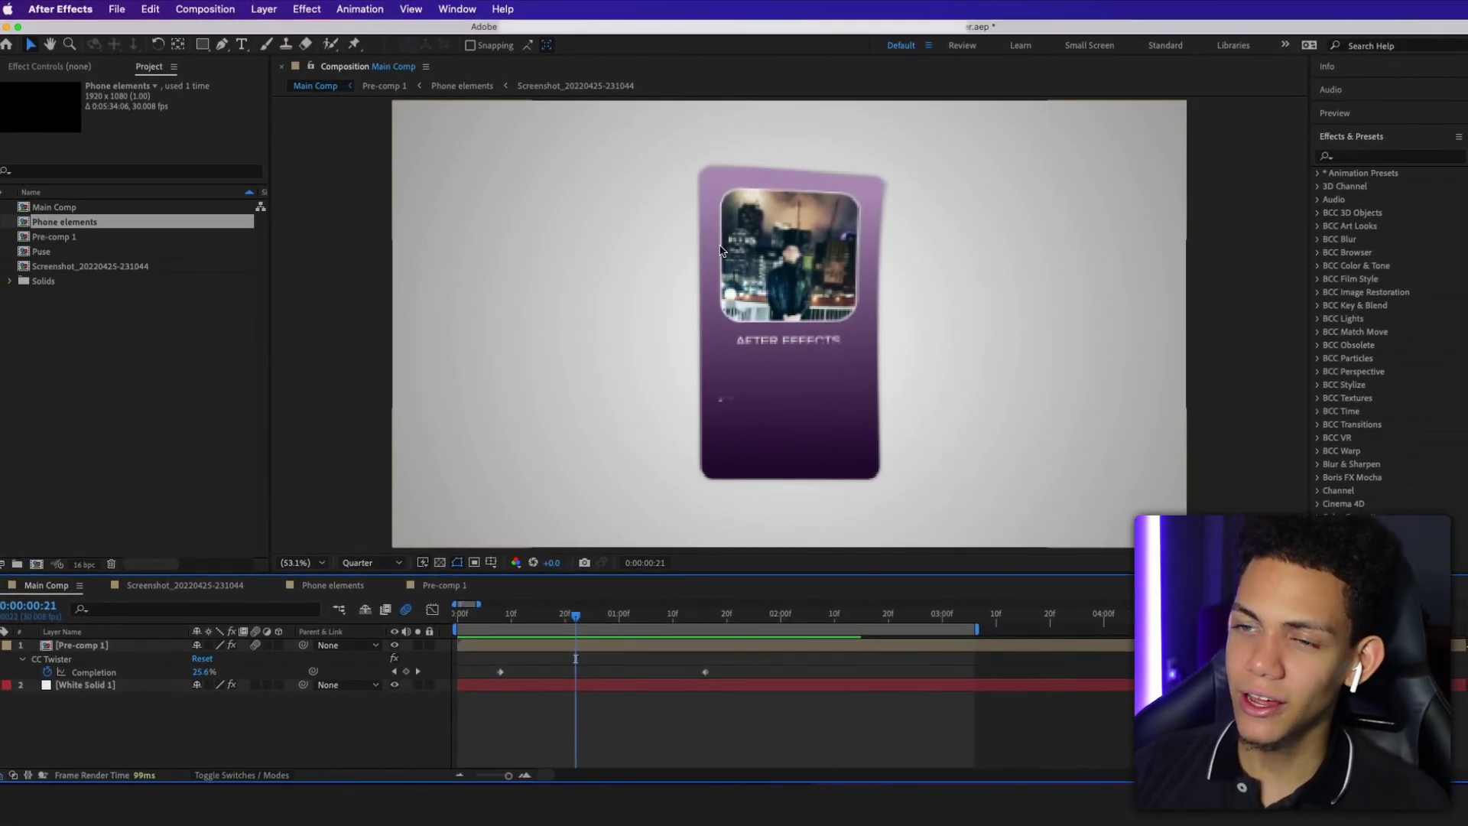
{"action": "left_click", "coordinate": [384, 572]}
{"action": "mouse_move", "coordinate": [572, 617]}
{"action": "left_mouse_down"}
{"action": "mouse_move", "coordinate": [623, 642]}
{"action": "mouse_move", "coordinate": [679, 642]}
{"action": "left_mouse_up"}
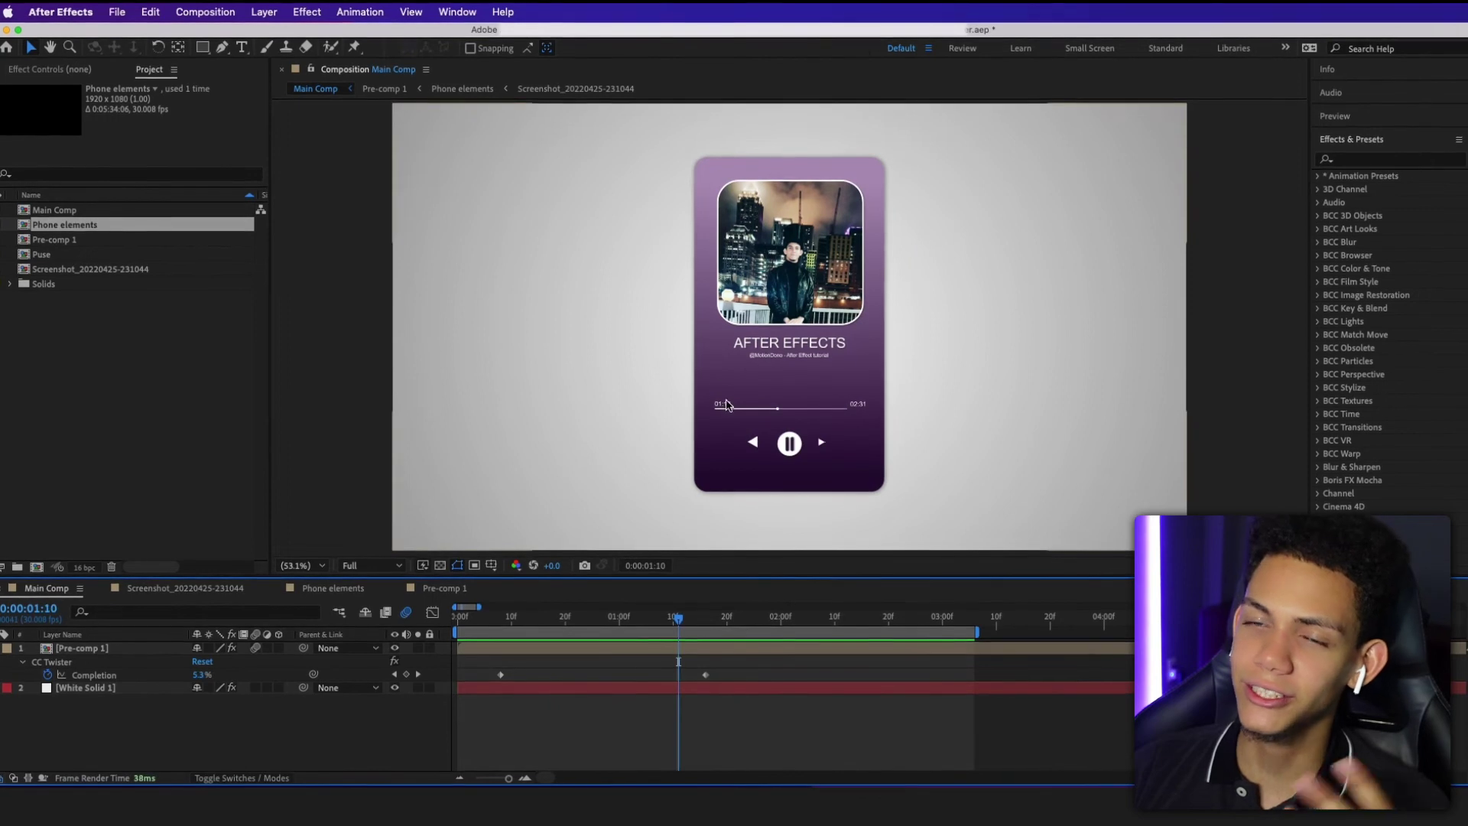
- Compare Full and Quarter resolution while playing the twist animation, finishing on Quarter
{"action": "left_click", "coordinate": [382, 565]}
{"action": "left_click", "coordinate": [392, 661]}
{"action": "left_click", "coordinate": [500, 617]}
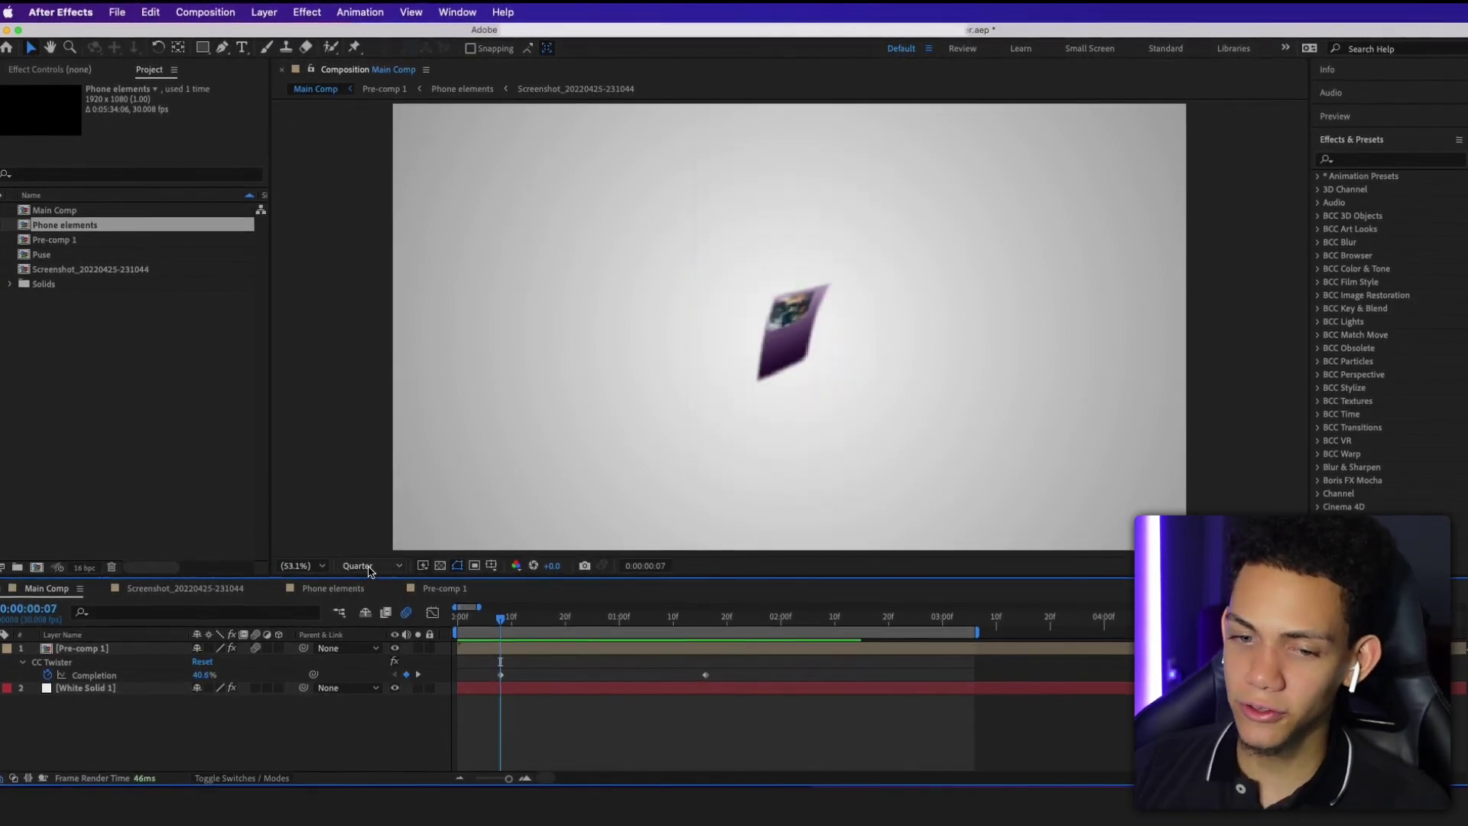
{"action": "left_click", "coordinate": [369, 566]}
{"action": "left_click", "coordinate": [364, 598]}
{"action": "key", "text": "space"}
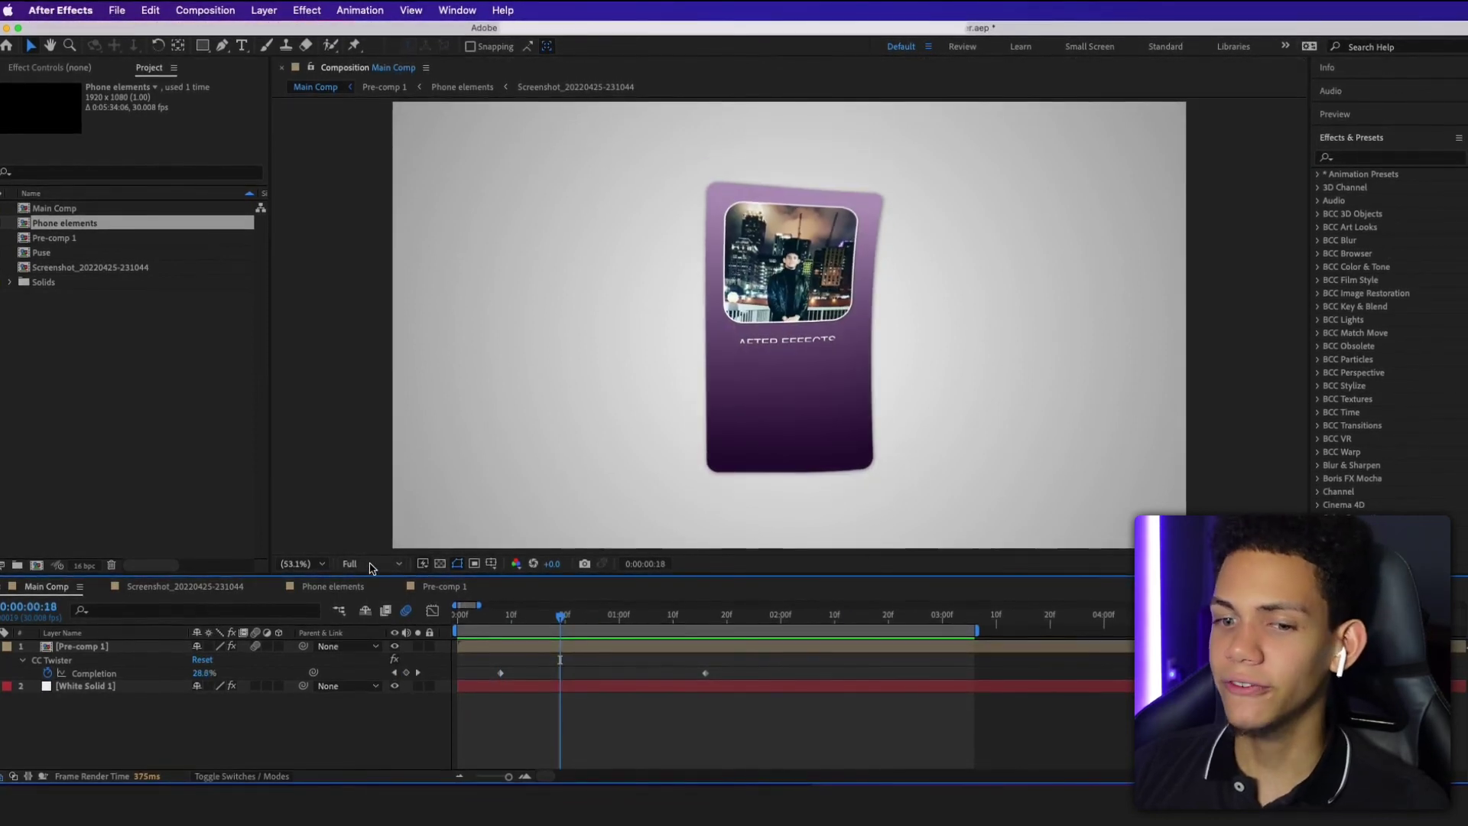
{"action": "left_click", "coordinate": [369, 566]}
{"action": "left_click", "coordinate": [365, 649]}
{"action": "left_click_drag", "start_coordinate": [505, 617], "coordinate": [583, 621]}
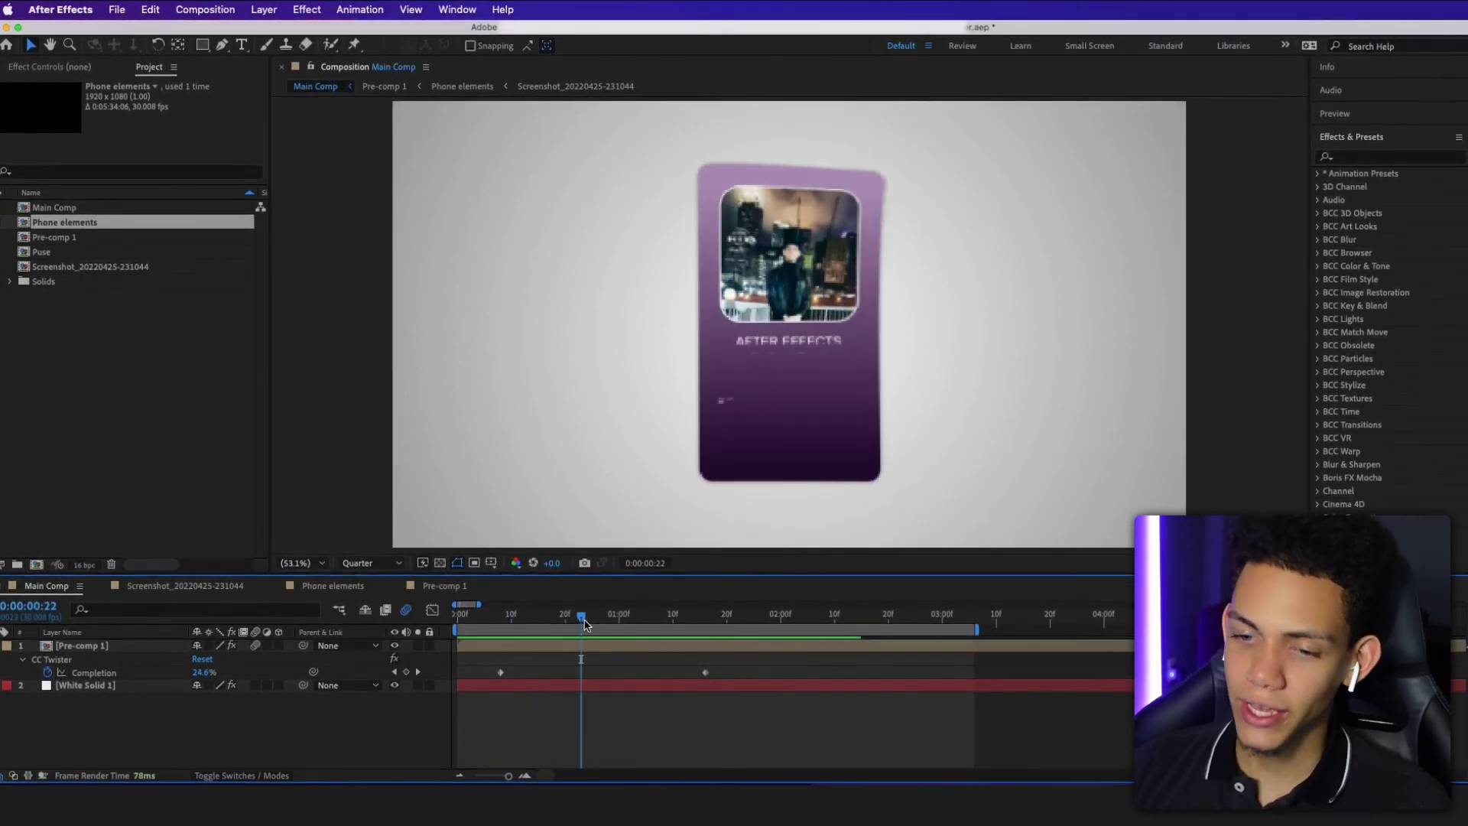
- Queue Main Comp with Ctrl+M and set its render Resolution, first choosing Current Settings
{"action": "key", "text": "super+m"}
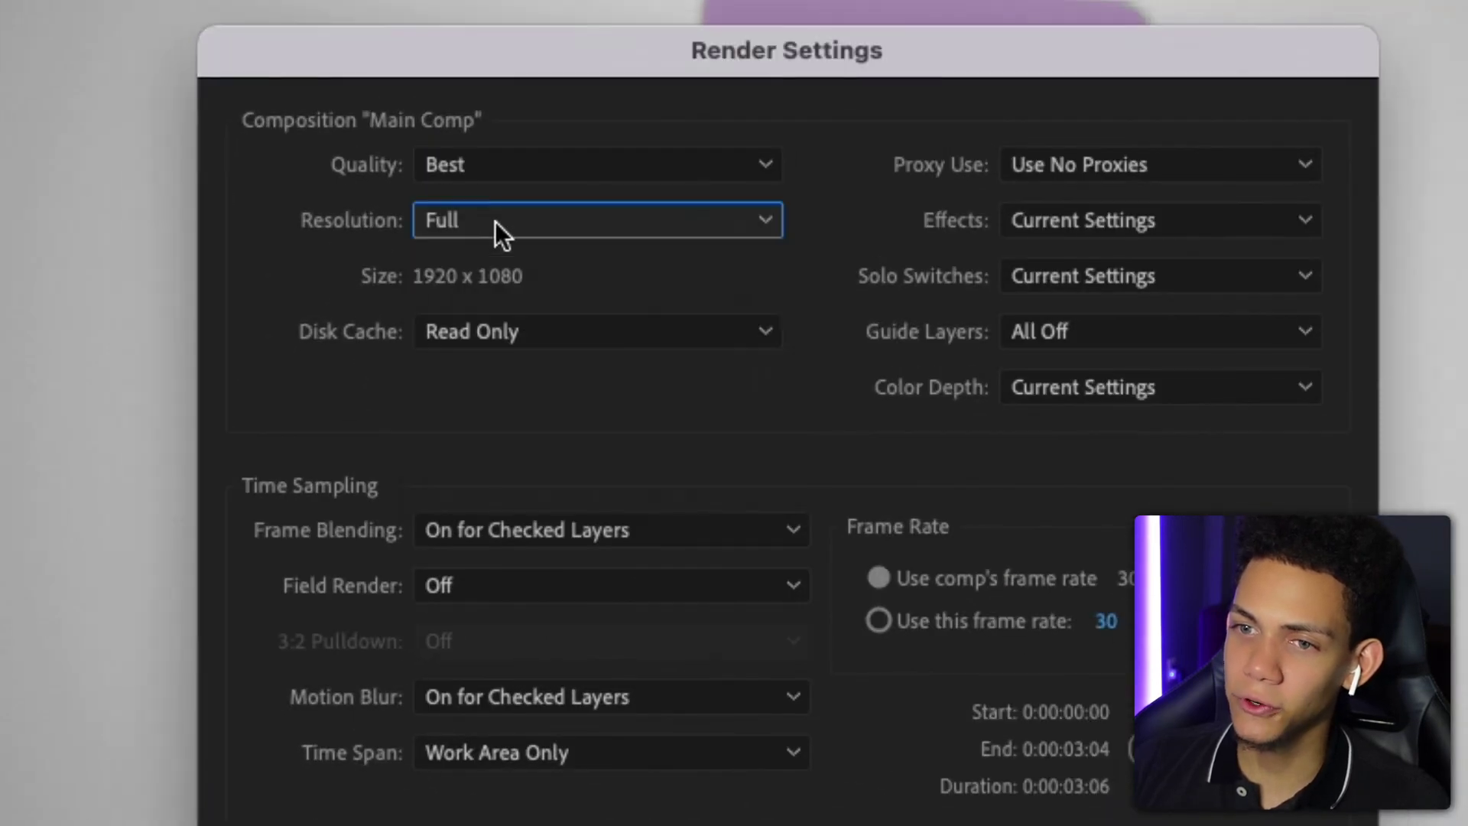
{"action": "left_click", "coordinate": [473, 220]}
{"action": "left_click", "coordinate": [550, 260]}
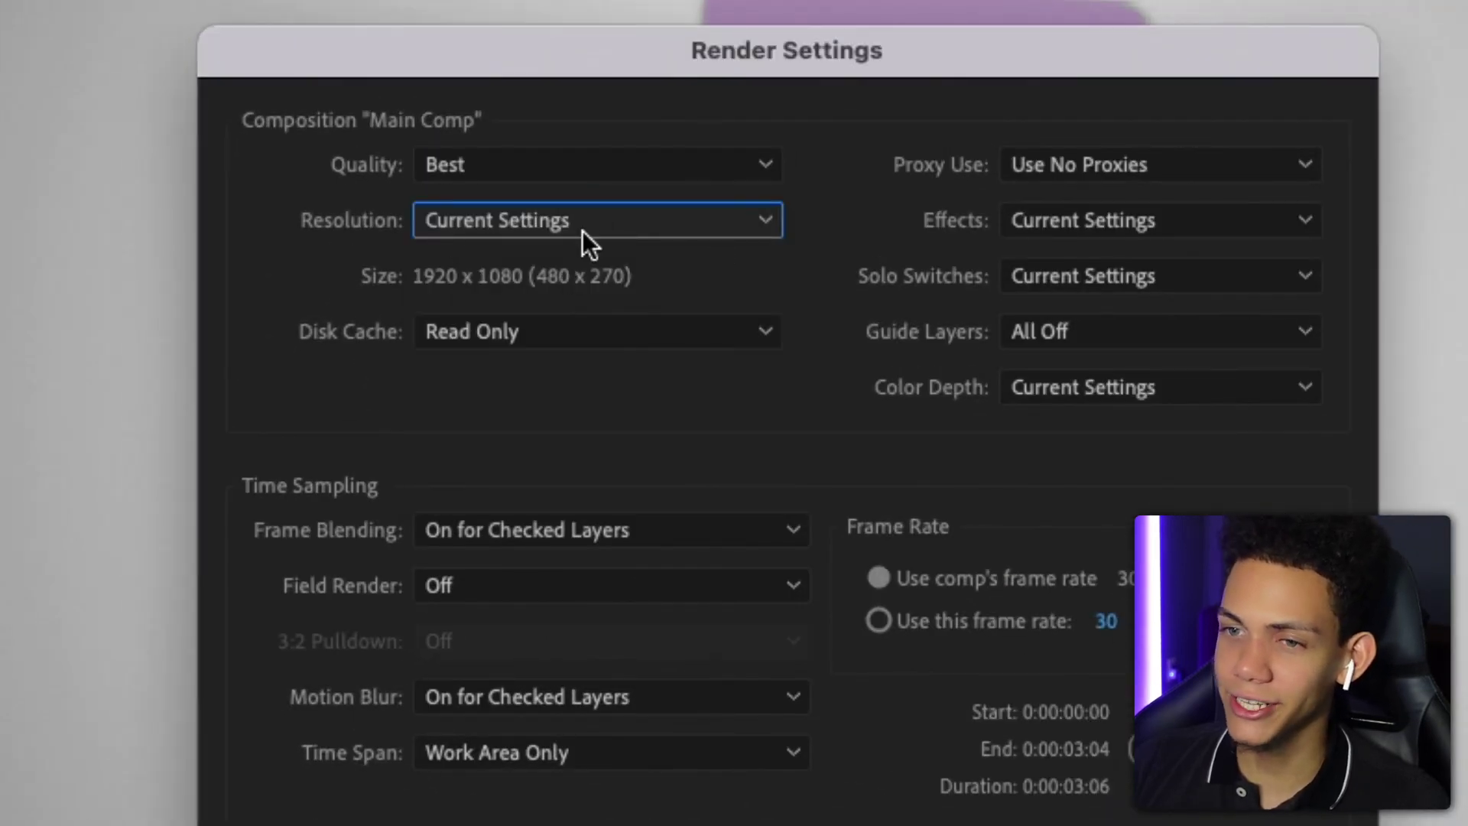
{"action": "left_click", "coordinate": [559, 225]}
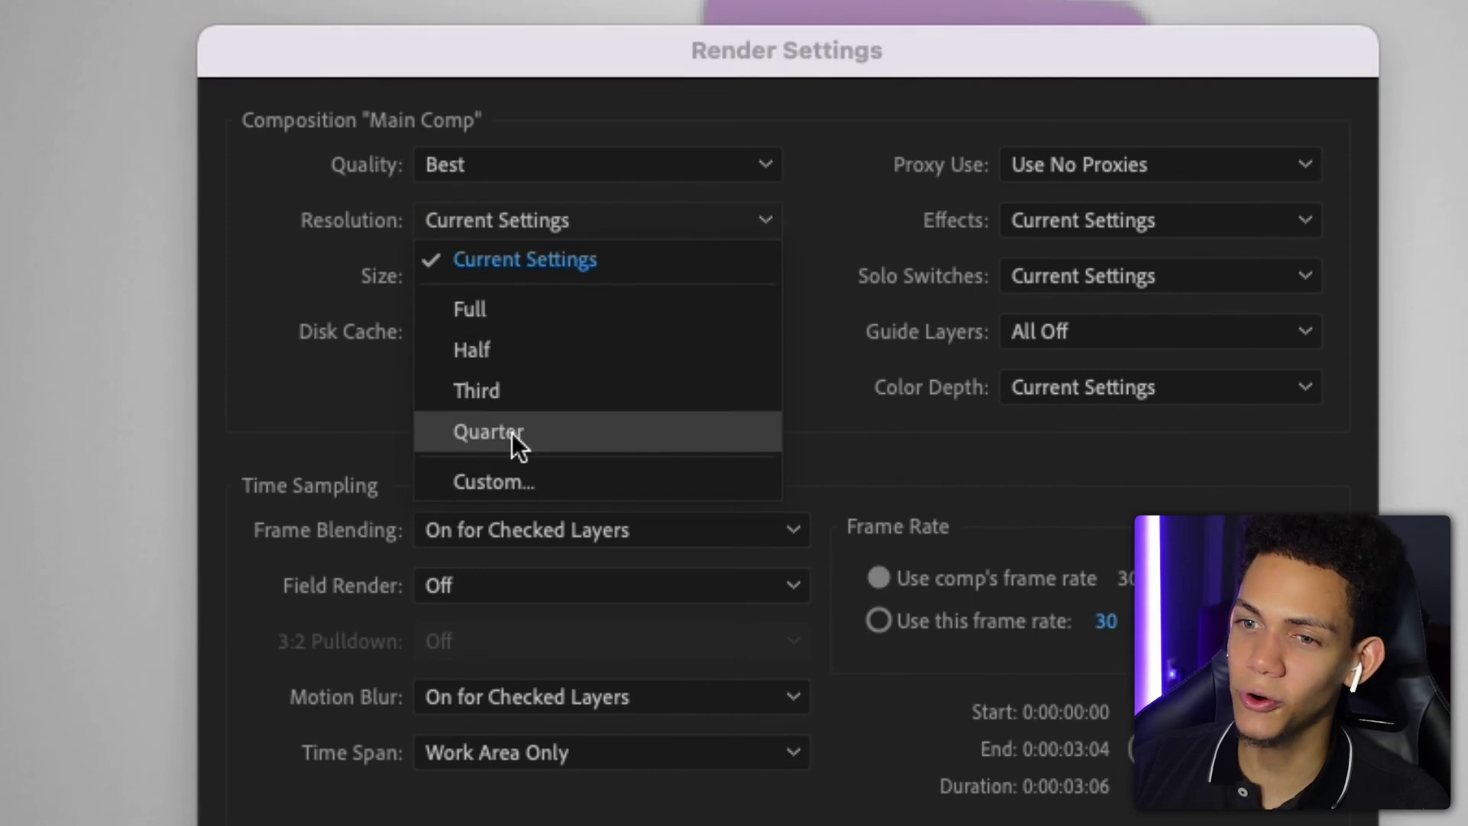